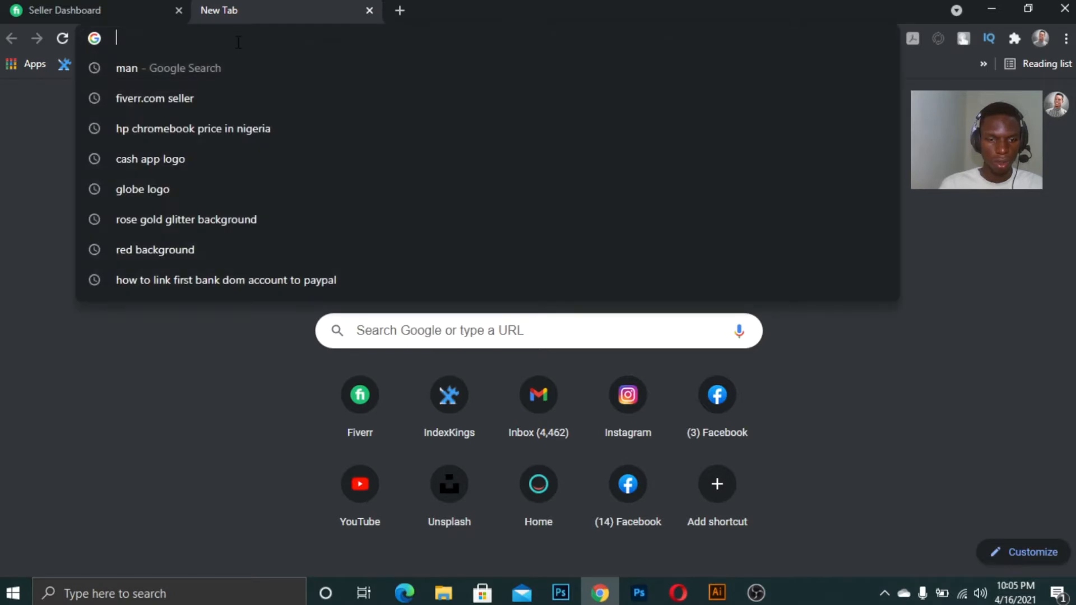
# Search Google for "woman"
pyautogui.write('woamn')
pyautogui.press('BackSpace')
pyautogui.press('BackSpace')
pyautogui.press('BackSpace')
pyautogui.write('man')
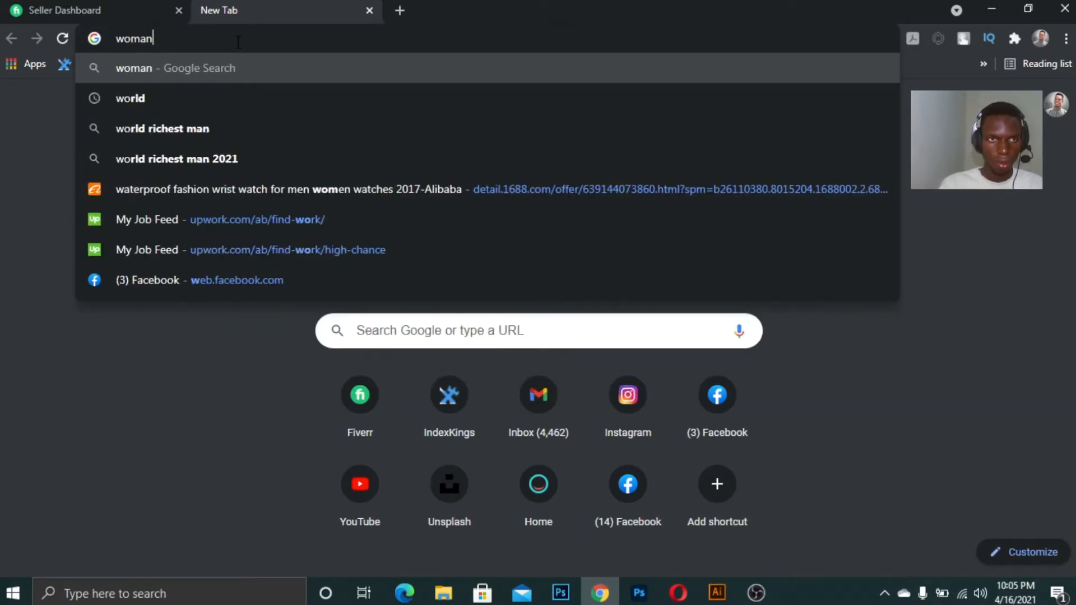
pyautogui.press('Return')
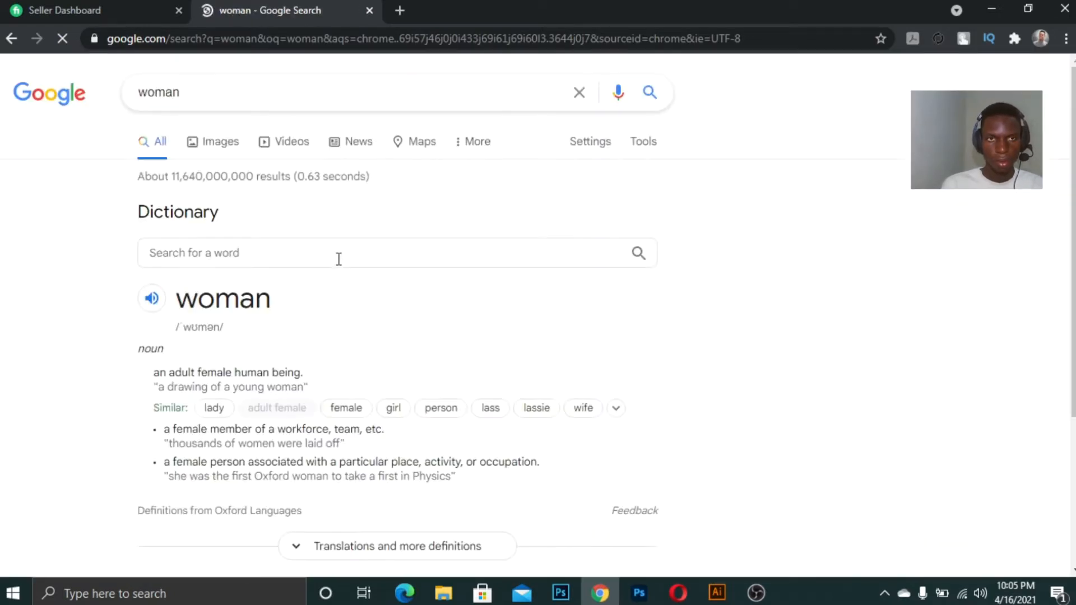
# Open the image results and pick a portrait photo of a woman
pyautogui.click(217, 150)
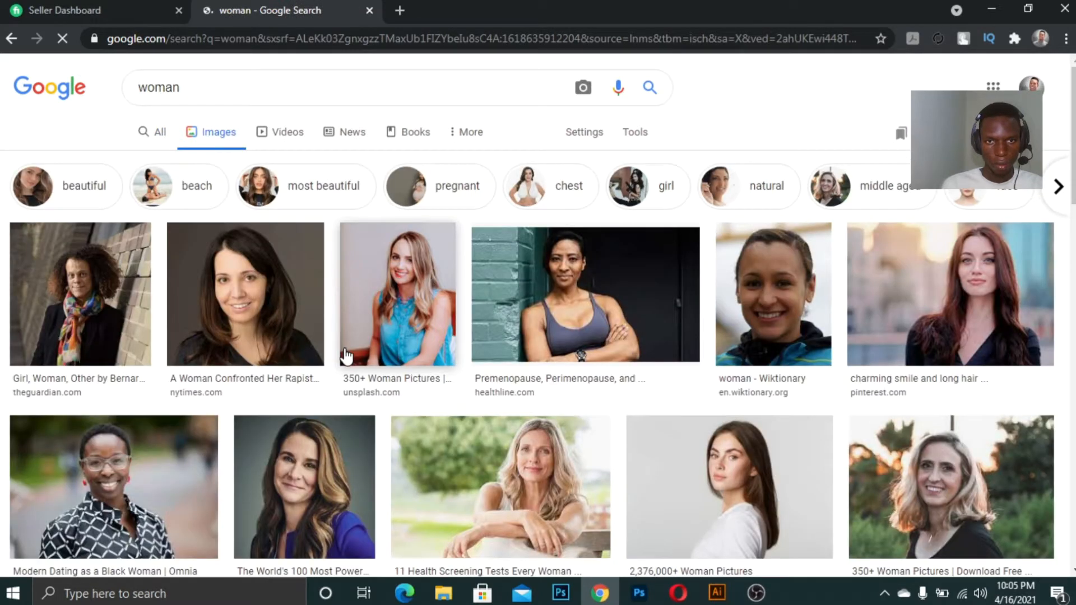
pyautogui.scroll(-2, 346, 356)
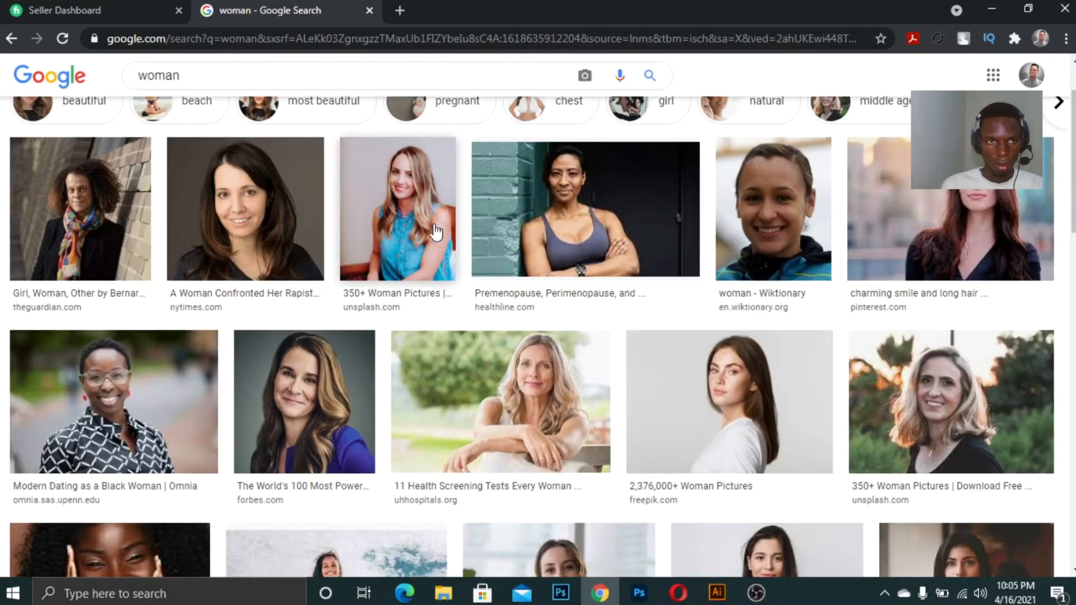
pyautogui.click(312, 397)
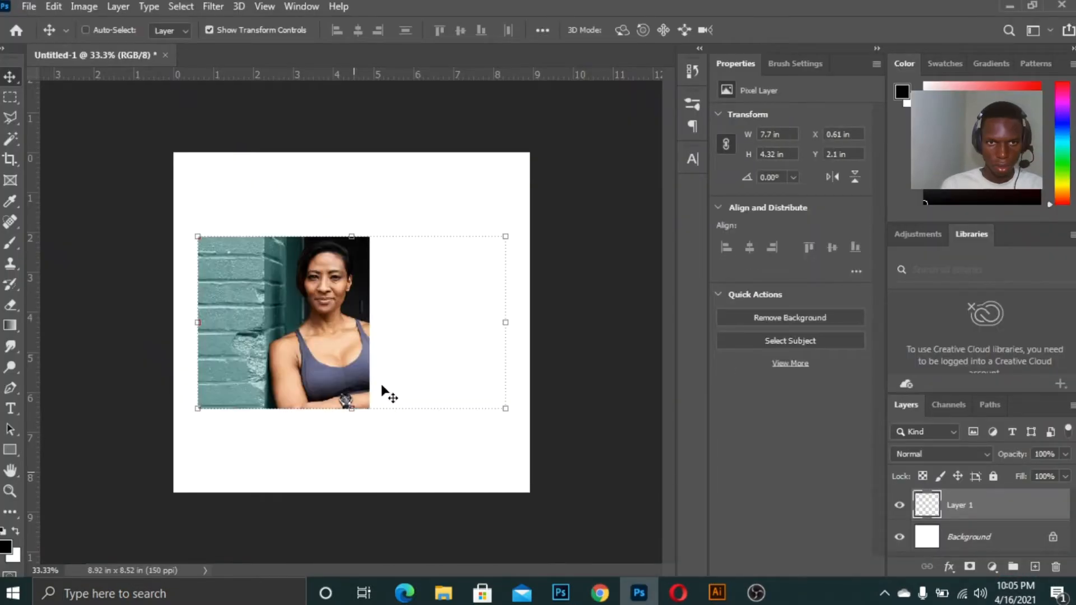
# Scale the pasted photo of the woman with crossed arms up in two passes until it covers the canvas
pyautogui.moveTo(505, 237); pyautogui.dragTo(574, 199)
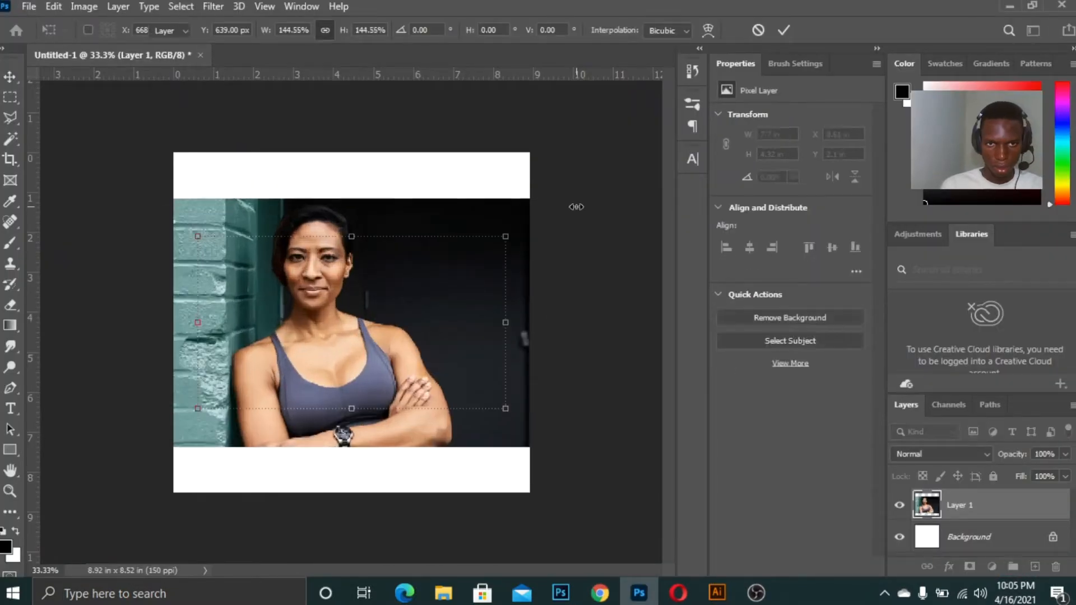
pyautogui.press('Return')
pyautogui.hotkey('ctrl', '=')
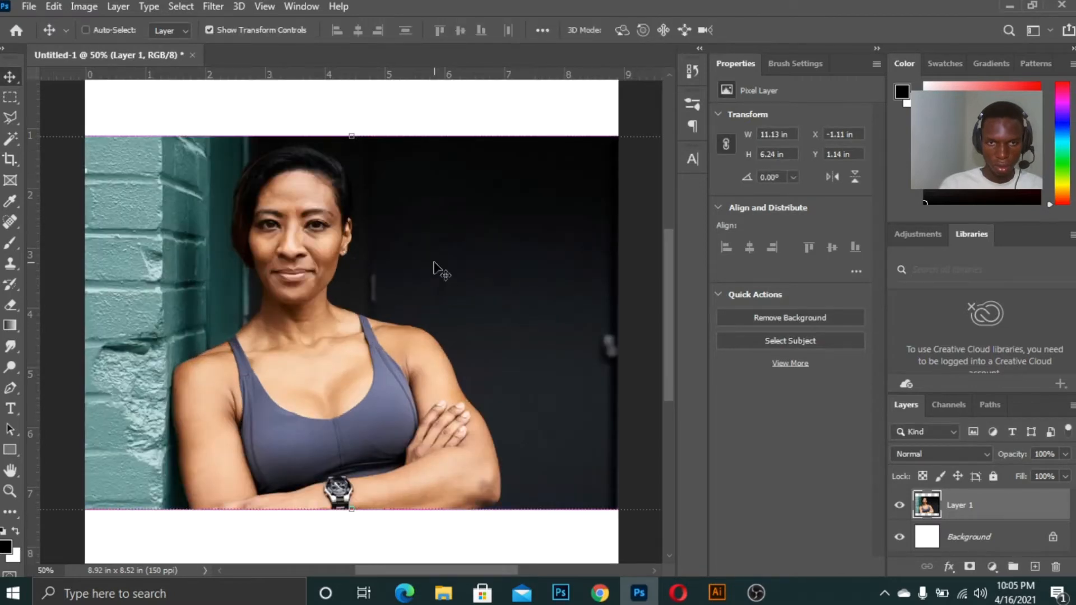
pyautogui.hotkey('ctrl', '-')
pyautogui.moveTo(581, 193); pyautogui.dragTo(656, 140)
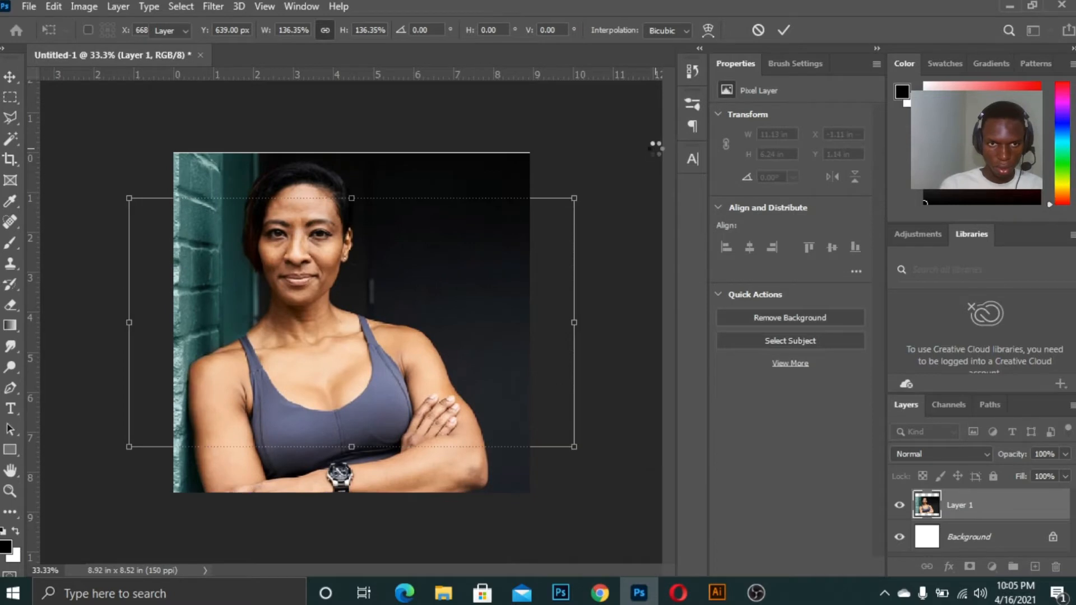
pyautogui.press('Return')
# Select the Spot Healing Brush and heal a spot on the woman's cheek below her eye
pyautogui.hotkey('ctrl', '=')
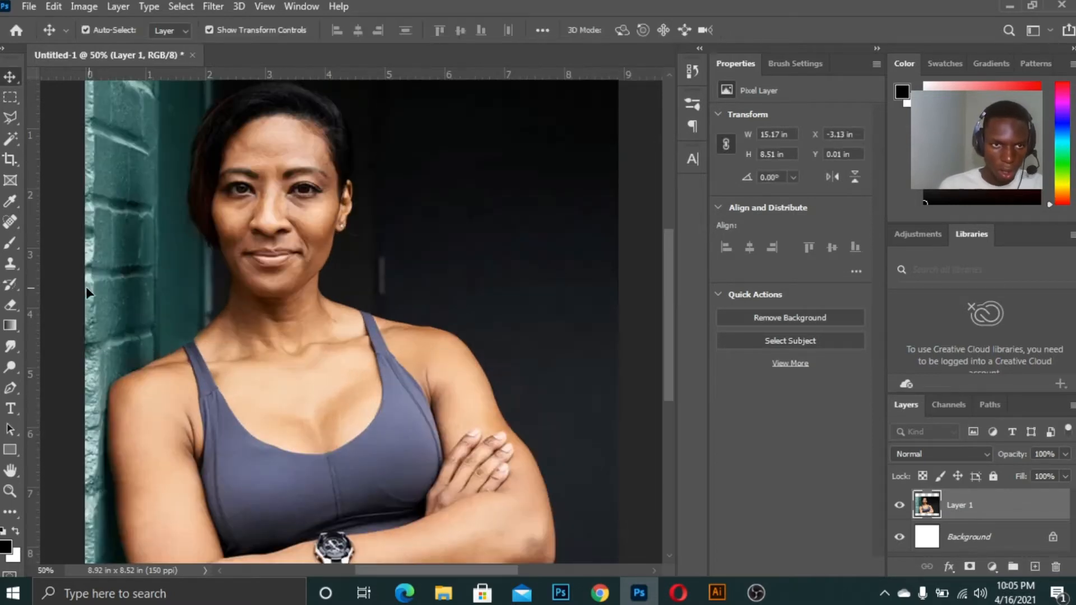
pyautogui.click(10, 223)
pyautogui.hotkey('ctrl', '=')
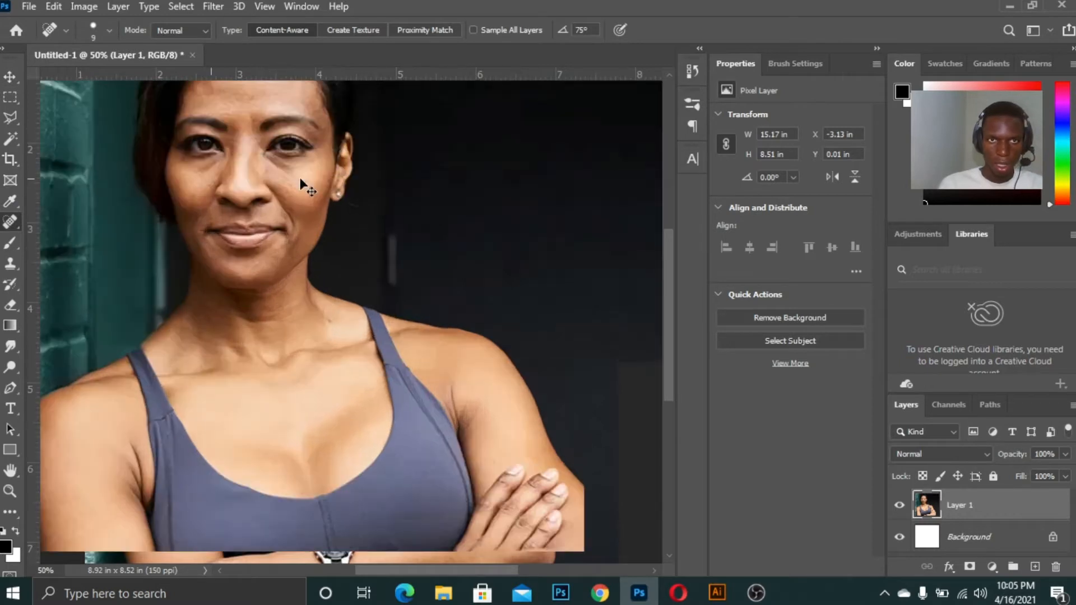
pyautogui.moveTo(667, 314); pyautogui.dragTo(681, 268)
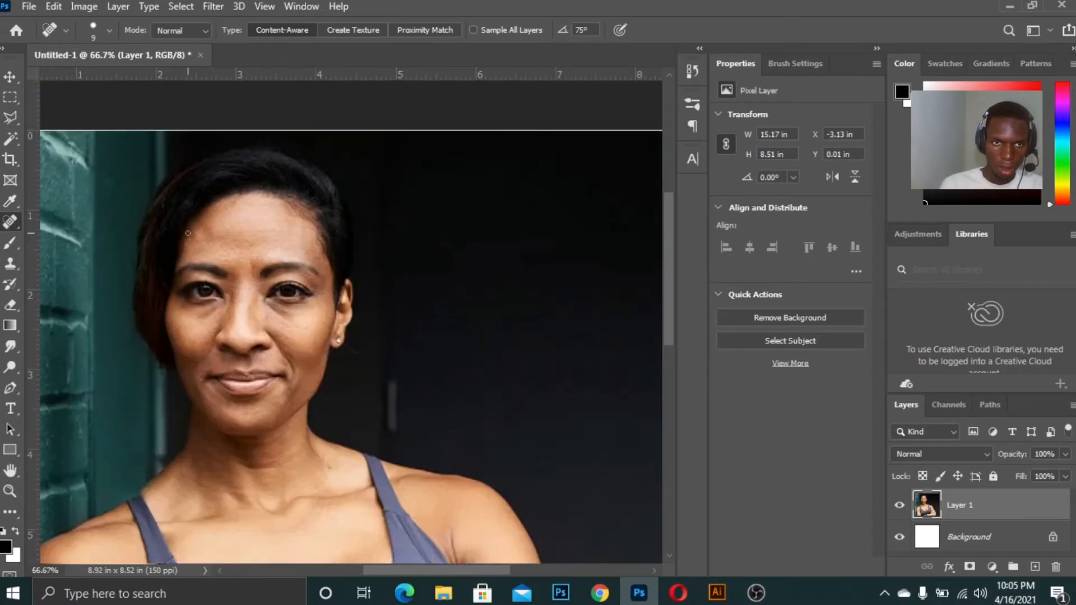
pyautogui.hotkey('ctrl', '=')
pyautogui.hotkey('ctrl', '=')
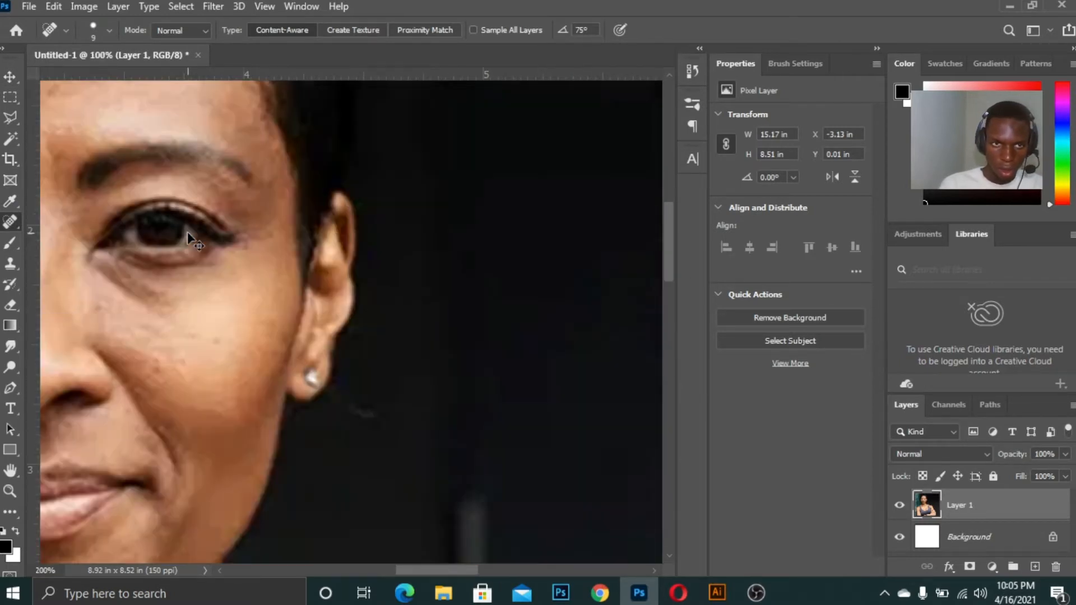
pyautogui.moveTo(449, 571); pyautogui.dragTo(418, 566)
pyautogui.moveTo(386, 343)
pyautogui.mouseDown()
pyautogui.moveTo(367, 351)
pyautogui.moveTo(391, 356)
pyautogui.mouseUp()
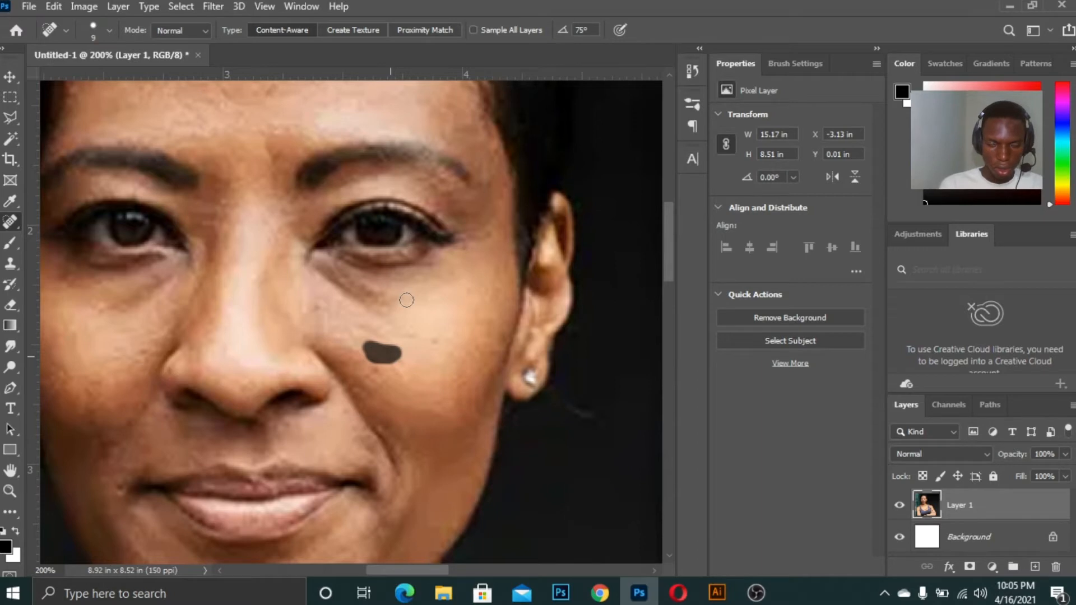
# Heal a spot on the upper left of the forehead
pyautogui.hotkey('ctrl', '+')
pyautogui.moveTo(671, 241); pyautogui.dragTo(672, 204)
pyautogui.hotkey('ctrl', '-')
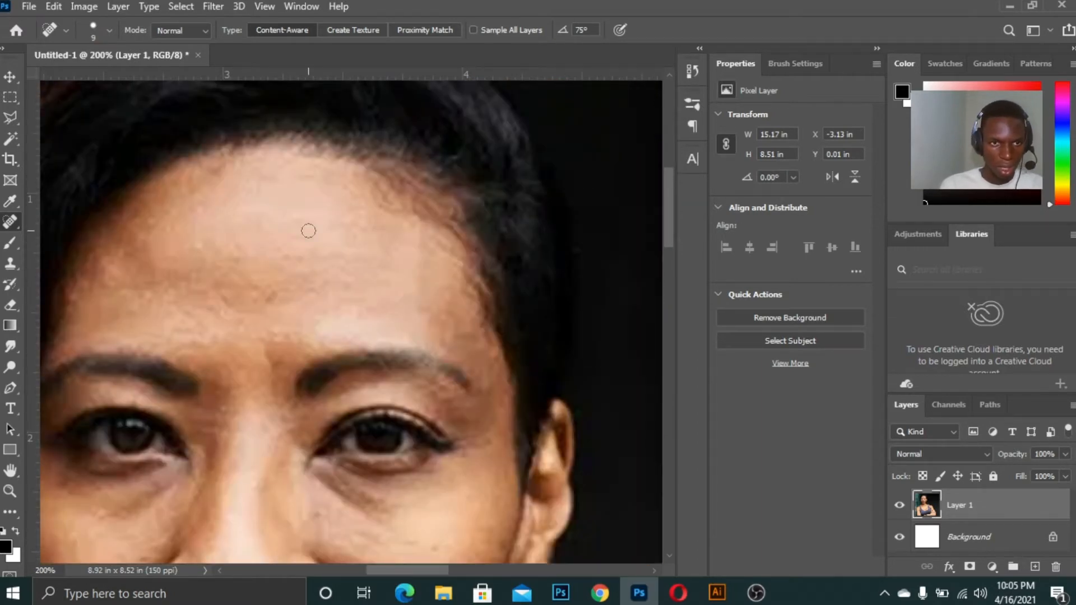
pyautogui.moveTo(190, 246); pyautogui.dragTo(210, 247)
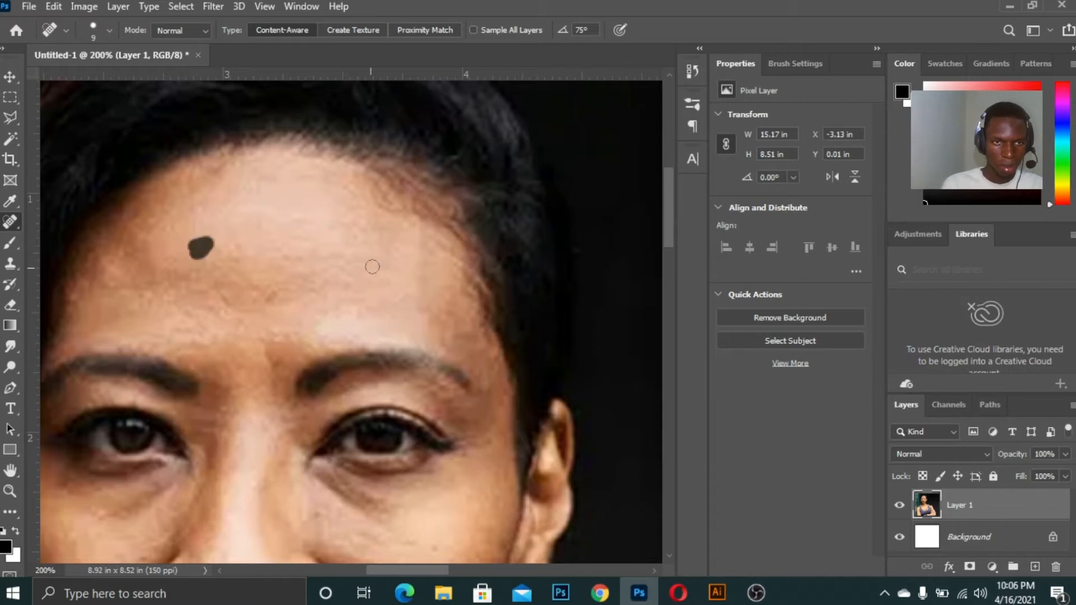
# Brush over the forehead lines above the eyebrows with the Spot Healing Brush to smooth them
pyautogui.hotkey('ctrl', '-')
pyautogui.hotkey('ctrl', '+')
pyautogui.hotkey('ctrl', '+')
pyautogui.hotkey('ctrl', '-')
pyautogui.moveTo(221, 288); pyautogui.dragTo(249, 272)
pyautogui.hotkey('ctrl', '+')
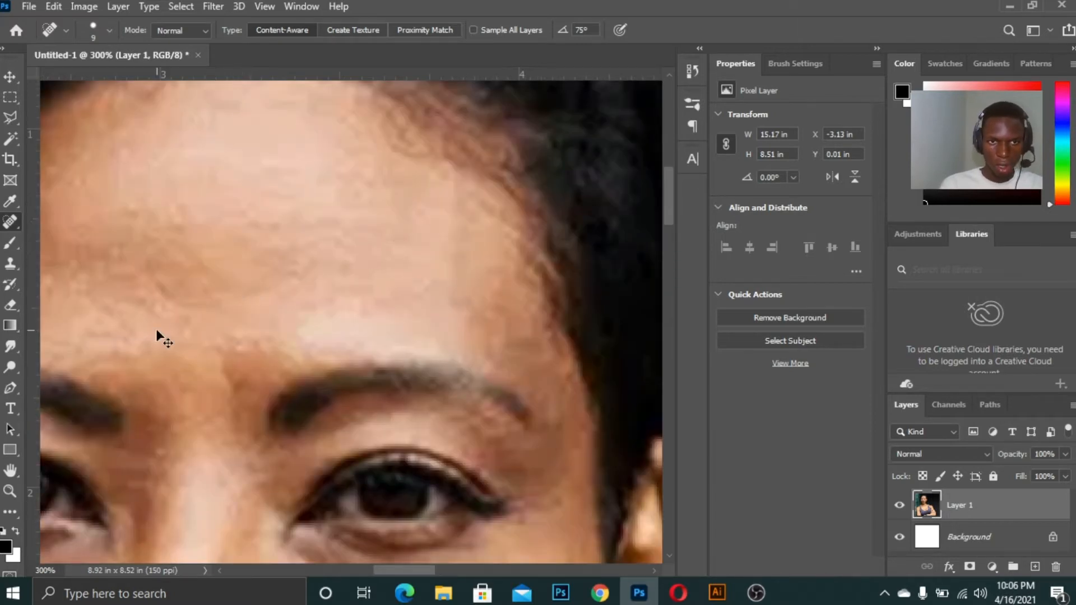
pyautogui.hotkey('ctrl', '-')
pyautogui.hotkey('ctrl', '-')
pyautogui.hotkey('ctrl', '+')
pyautogui.hotkey('ctrl', '+')
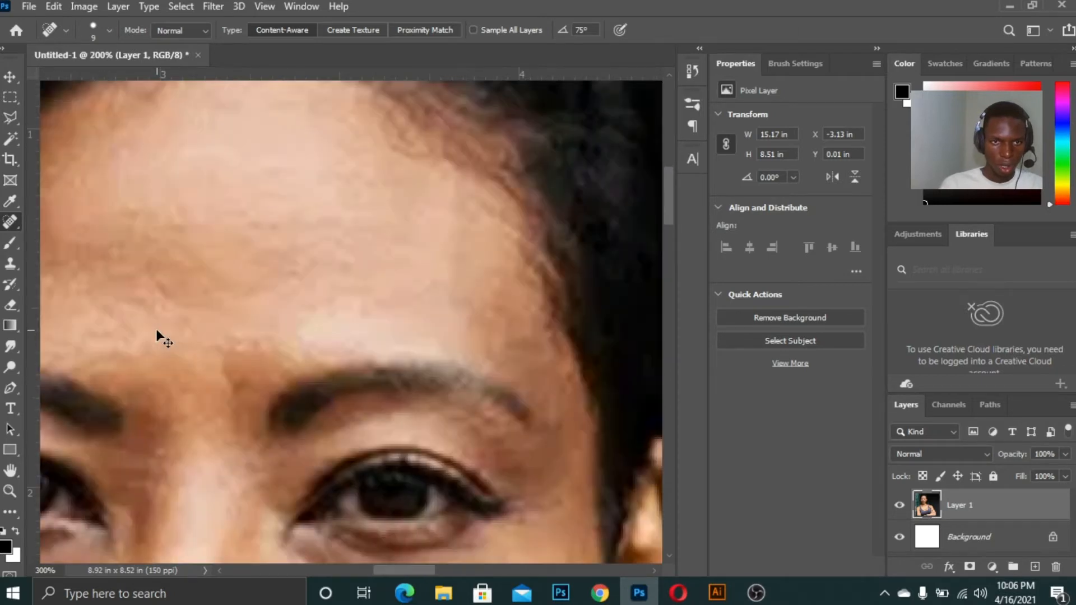
pyautogui.hotkey('ctrl', '+')
pyautogui.moveTo(168, 288); pyautogui.dragTo(284, 277)
# Zoom out and delete the retouched photo layer with the Move tool active
pyautogui.hotkey('ctrl', '-')
pyautogui.hotkey('ctrl', '-')
pyautogui.hotkey('ctrl', '-')
pyautogui.hotkey('ctrl', '-')
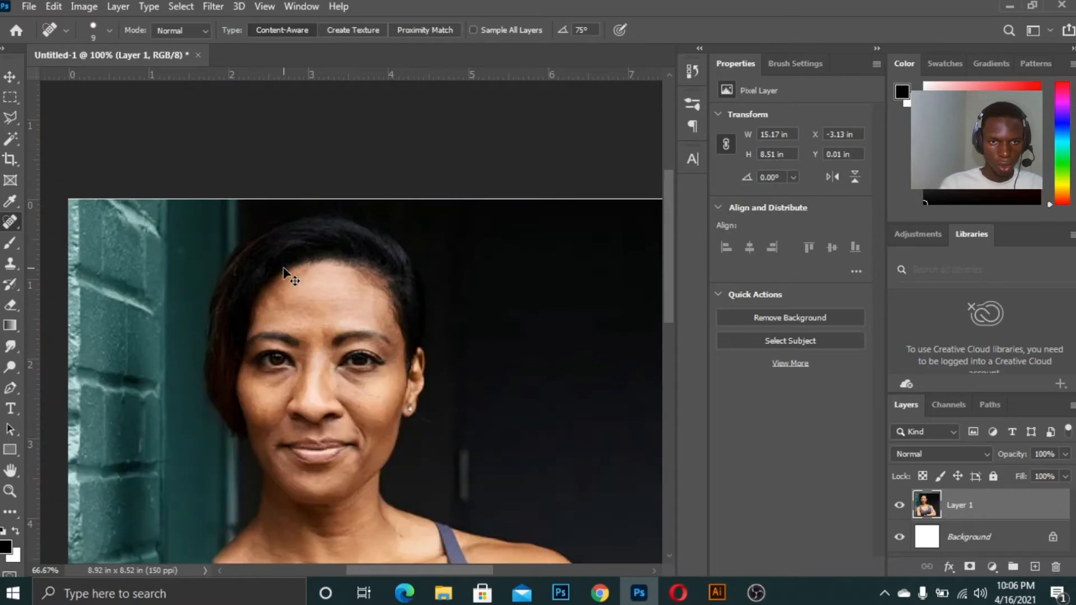
pyautogui.hotkey('ctrl', '-')
pyautogui.scroll(-5, 678, 214)
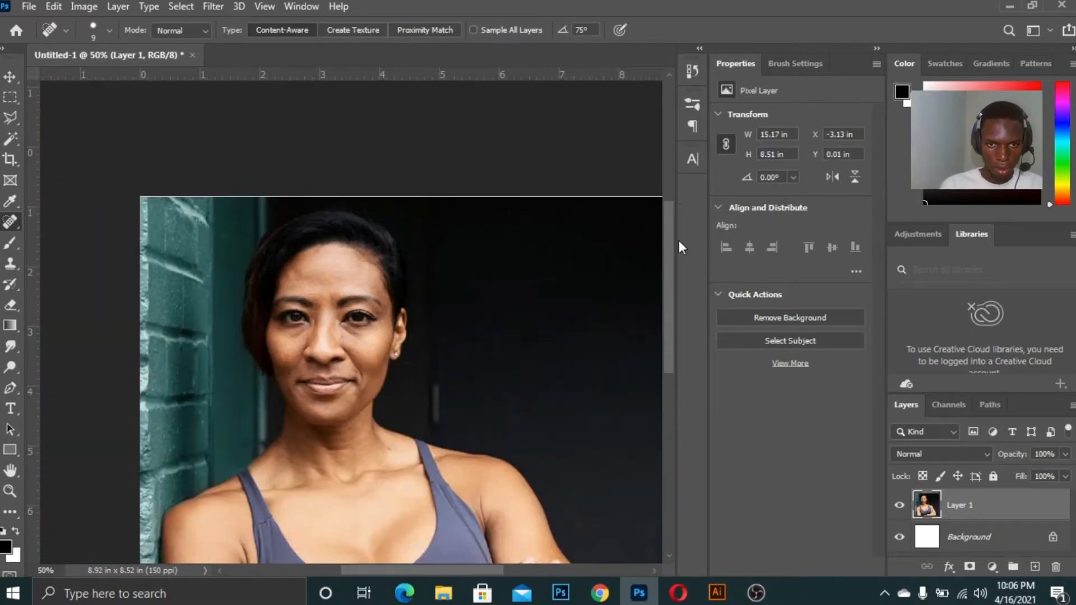
pyautogui.hotkey('ctrl', '+')
pyautogui.hotkey('ctrl', '-')
pyautogui.hotkey('ctrl', '-')
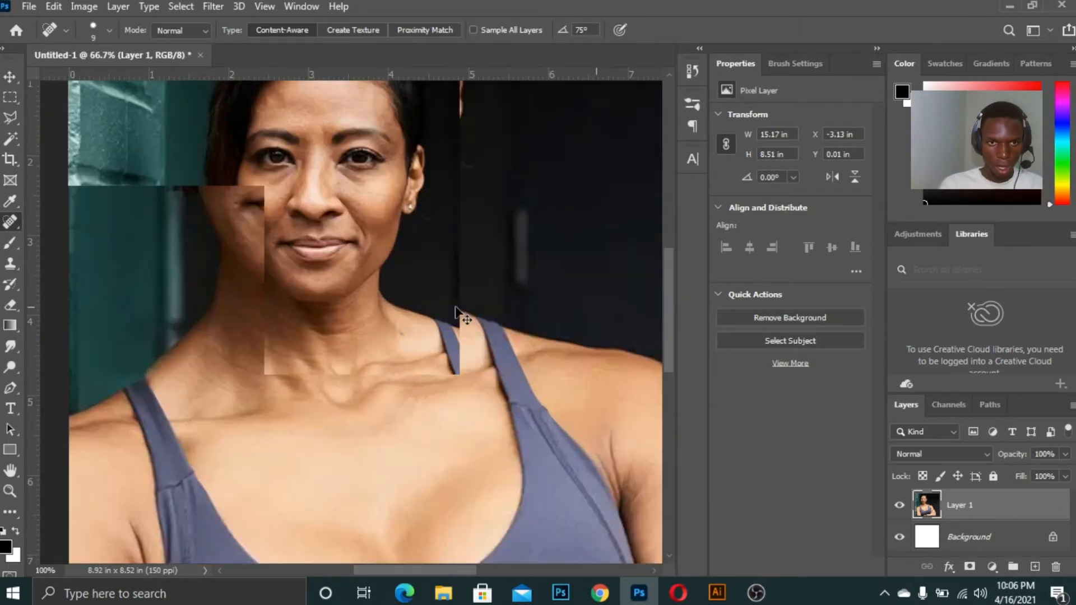
pyautogui.click(9, 77)
pyautogui.press('Delete')
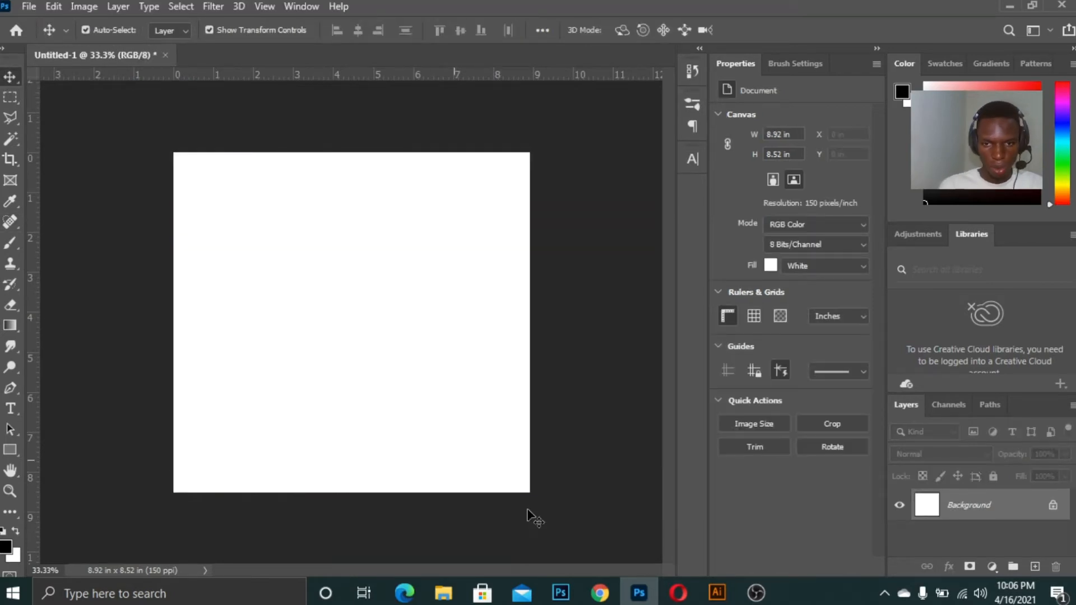
# Switch back to the browser and browse the related images beside the selected photo
pyautogui.click(600, 593)
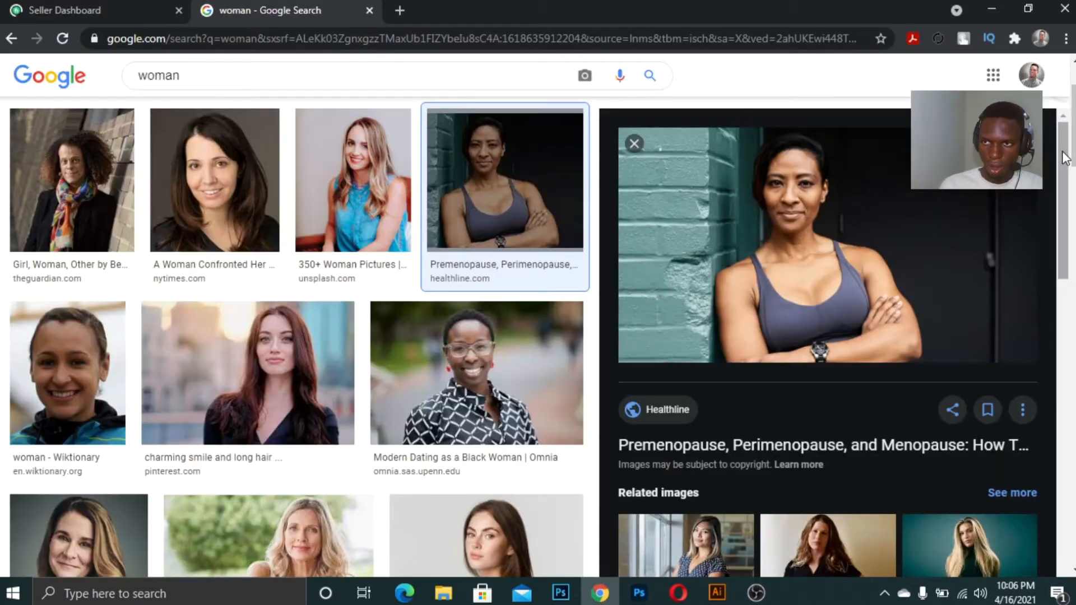
pyautogui.scroll(-7, 1045, 294)
pyautogui.scroll(-5, 1037, 399)
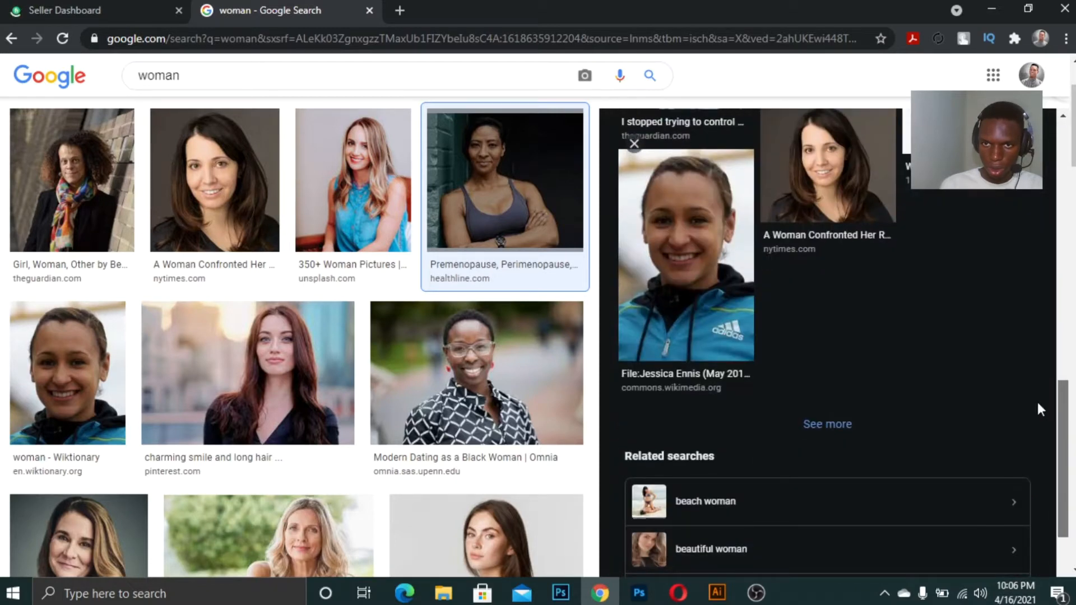
pyautogui.scroll(6, 1037, 399)
pyautogui.scroll(-3, 1044, 335)
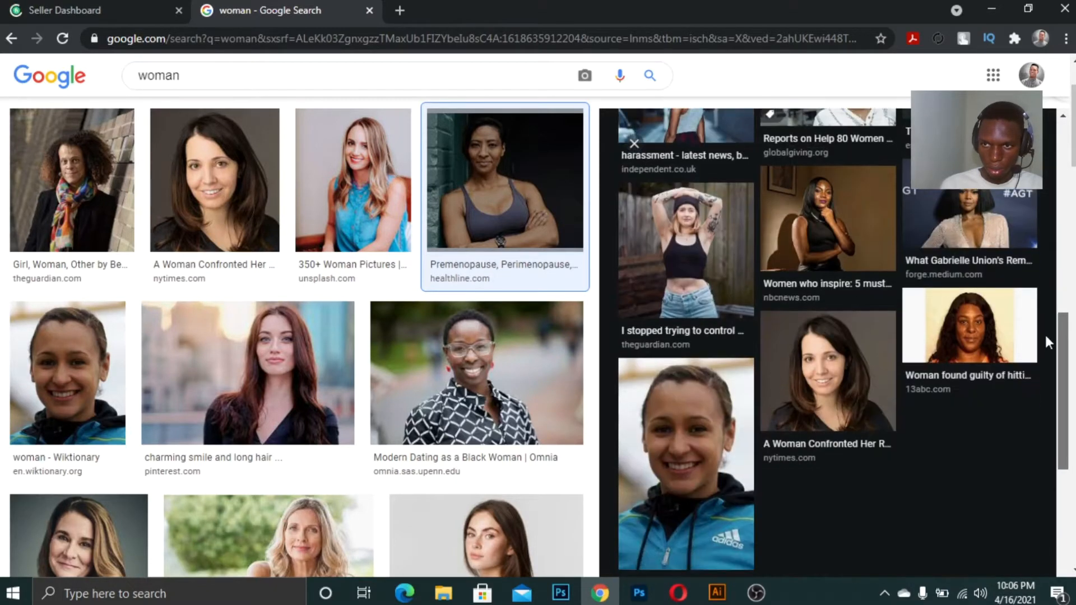
pyautogui.scroll(10, 1045, 335)
# Try to search for "woman with pimples" from the suggestions
pyautogui.click(259, 91)
pyautogui.write('w')
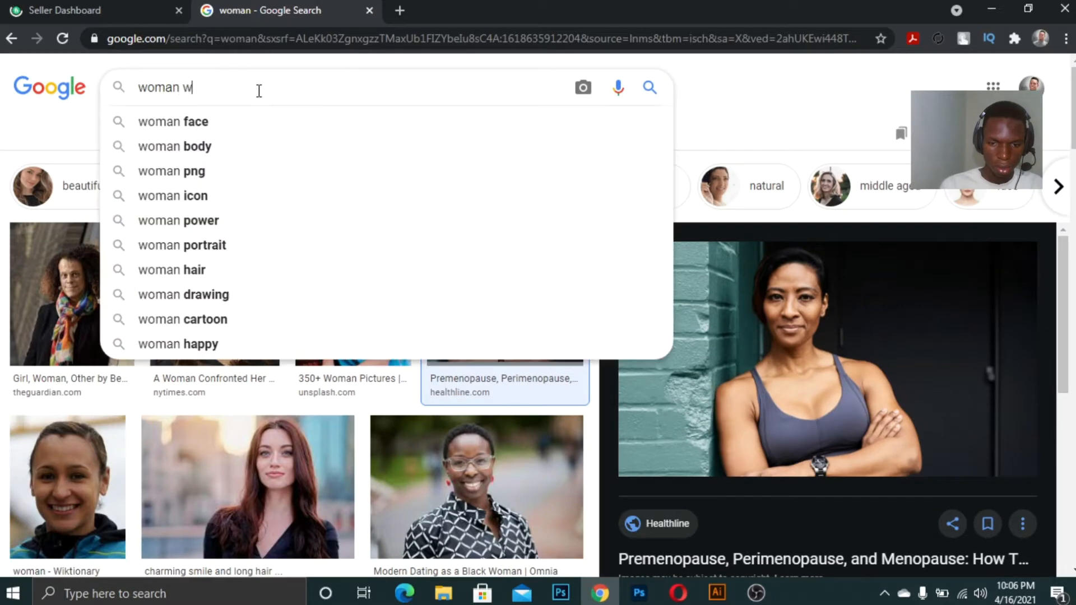
pyautogui.write('ith pimples')
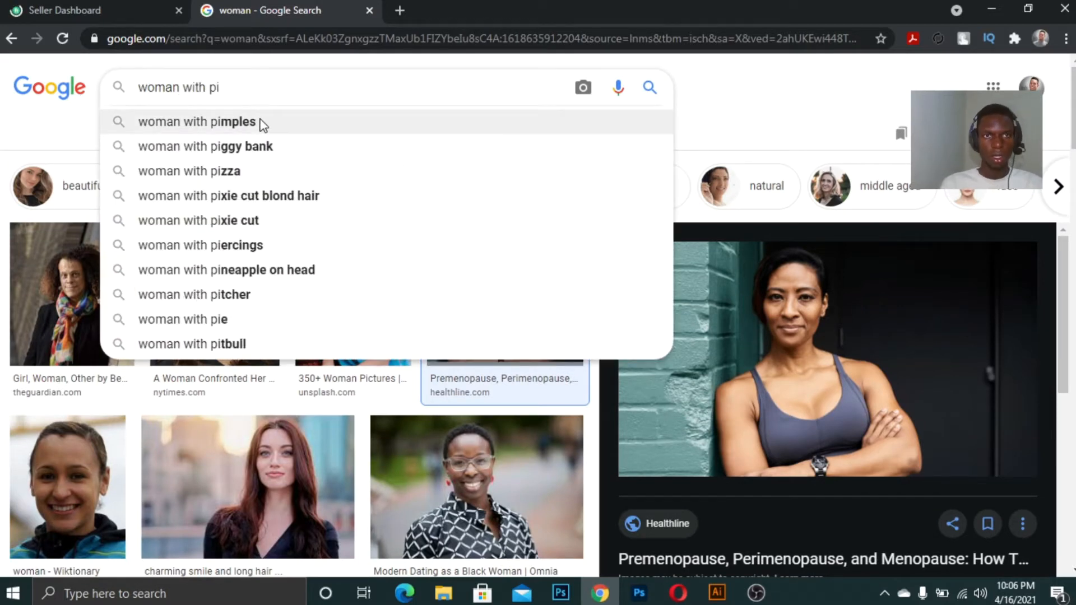
pyautogui.click(260, 123)
# Return to the image results for woman and open the close-up photo of a dark-haired woman
pyautogui.click(296, 130)
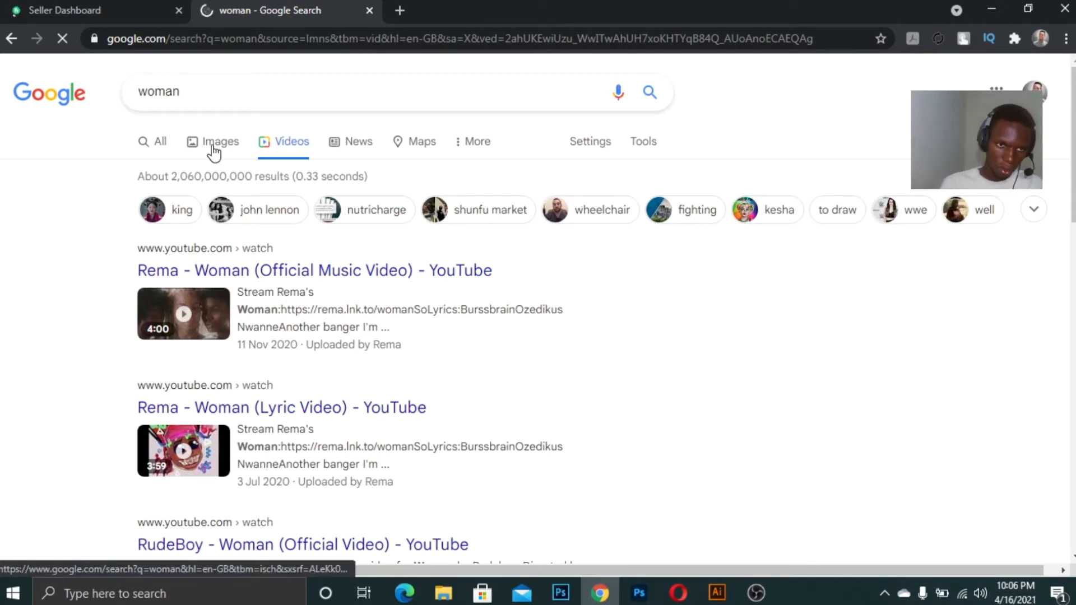
pyautogui.click(214, 151)
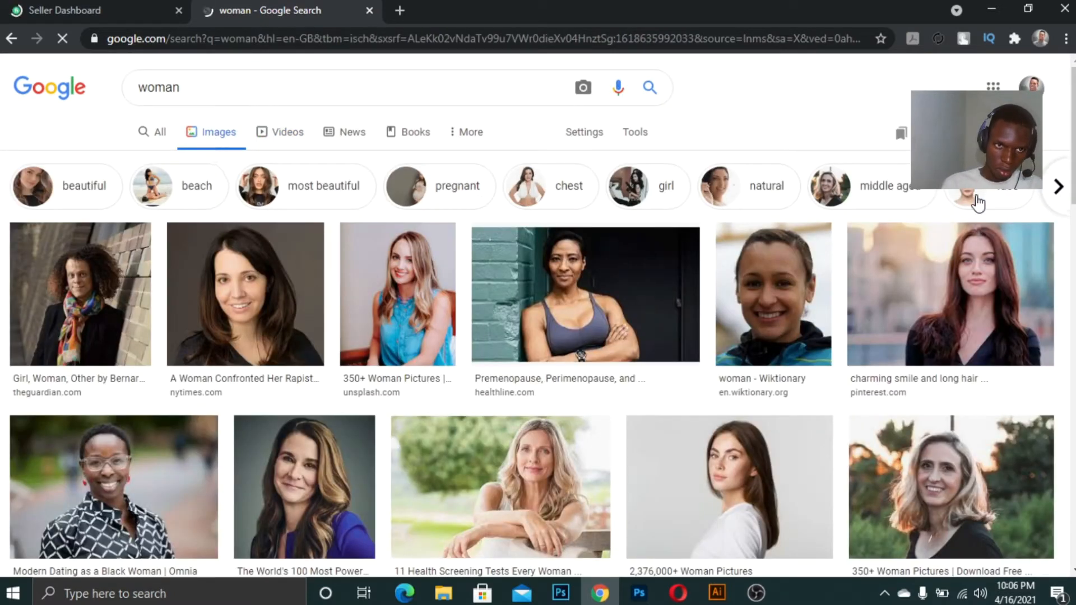
pyautogui.scroll(-10, 1034, 372)
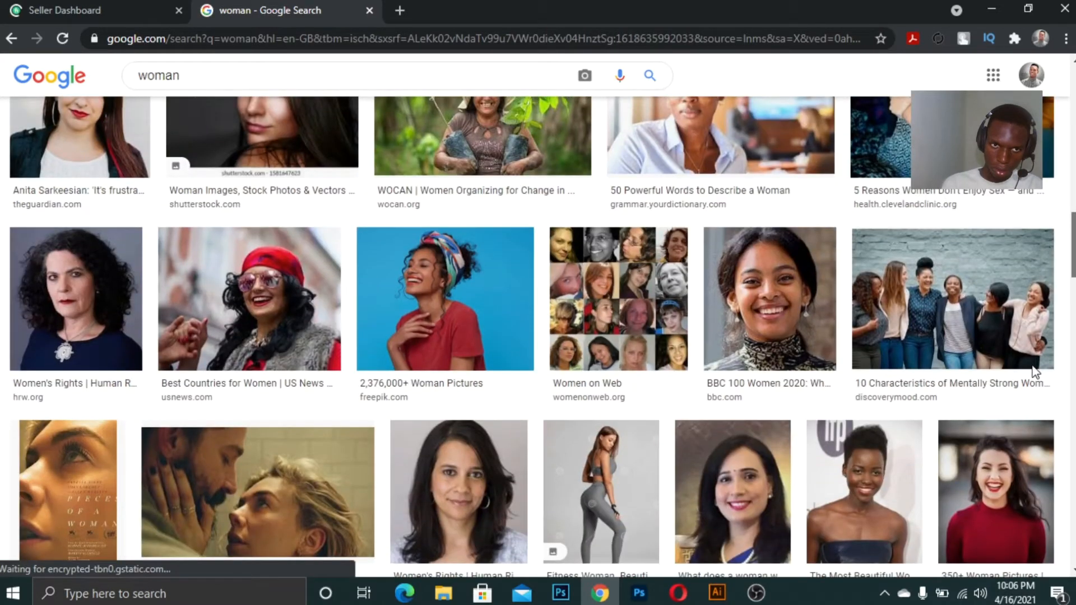
pyautogui.scroll(-5, 1034, 372)
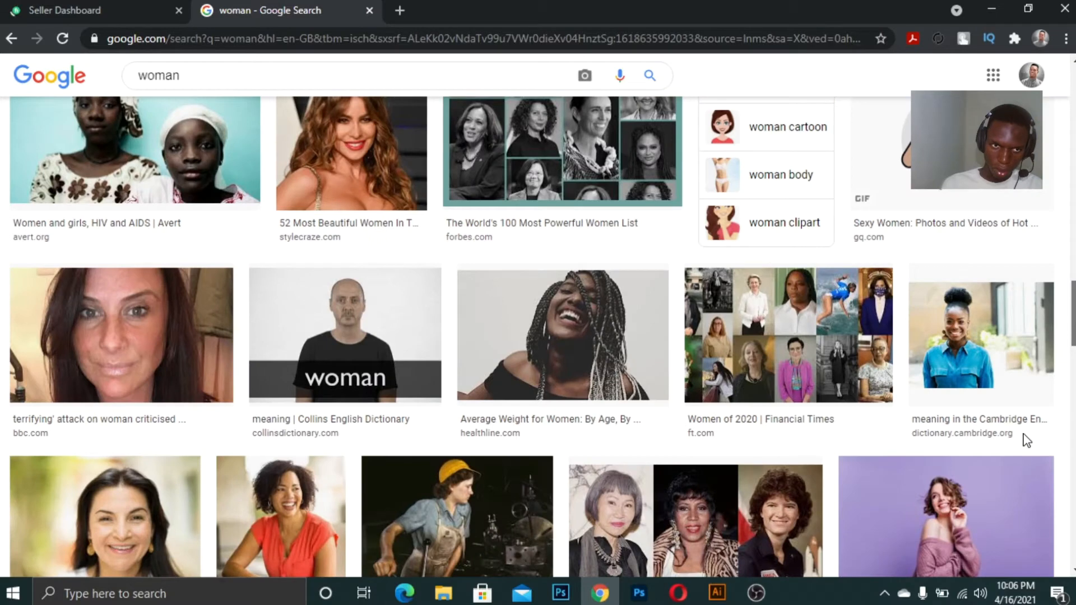
pyautogui.click(56, 341)
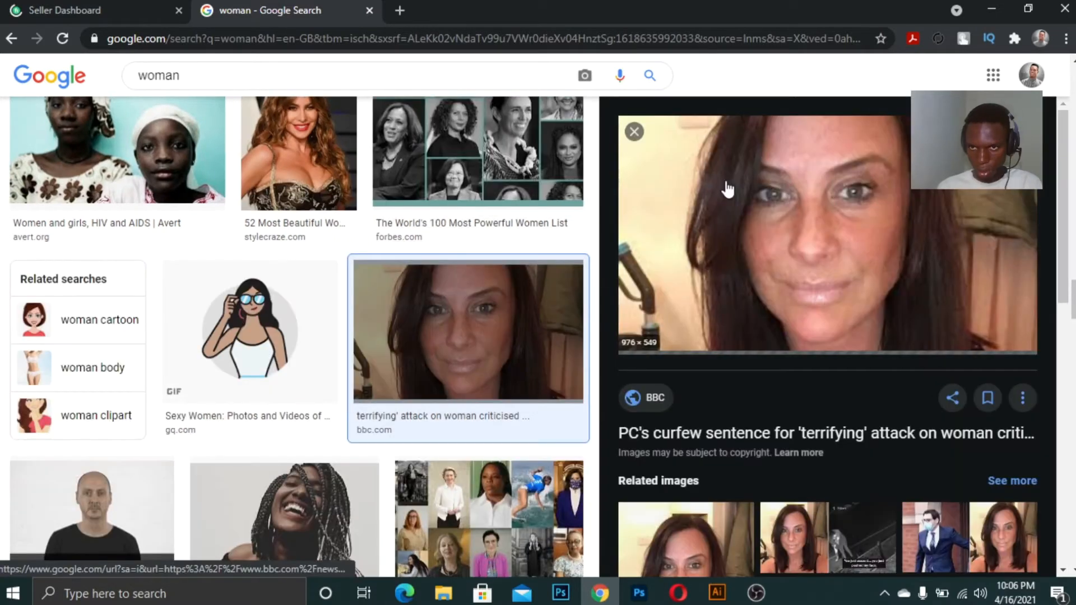
# Copy the close-up photo and paste it into the Photoshop canvas
pyautogui.rightClick(820, 168)
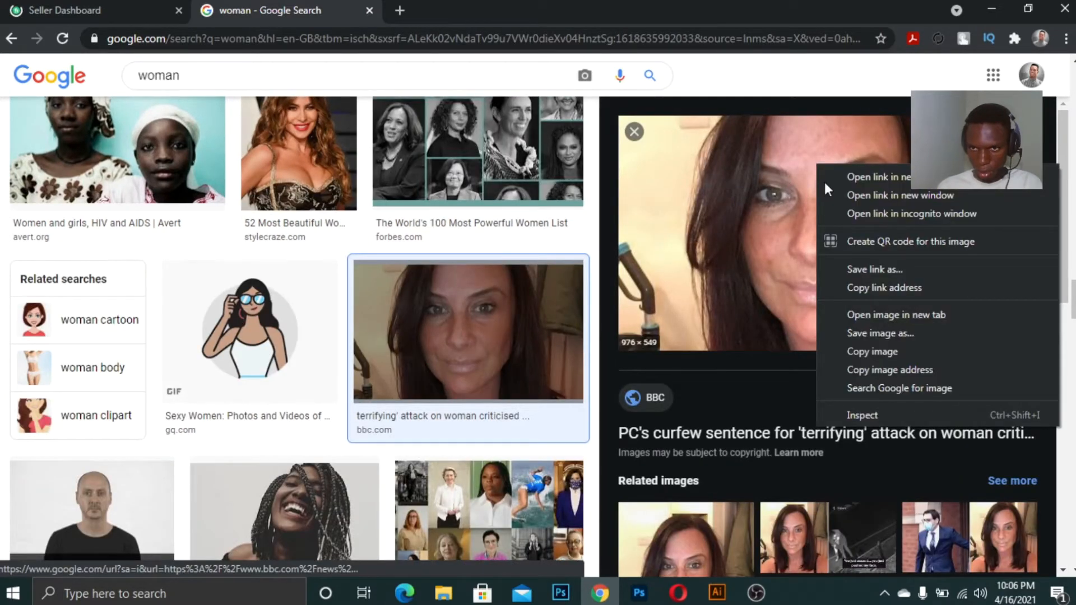
pyautogui.click(873, 352)
pyautogui.click(639, 593)
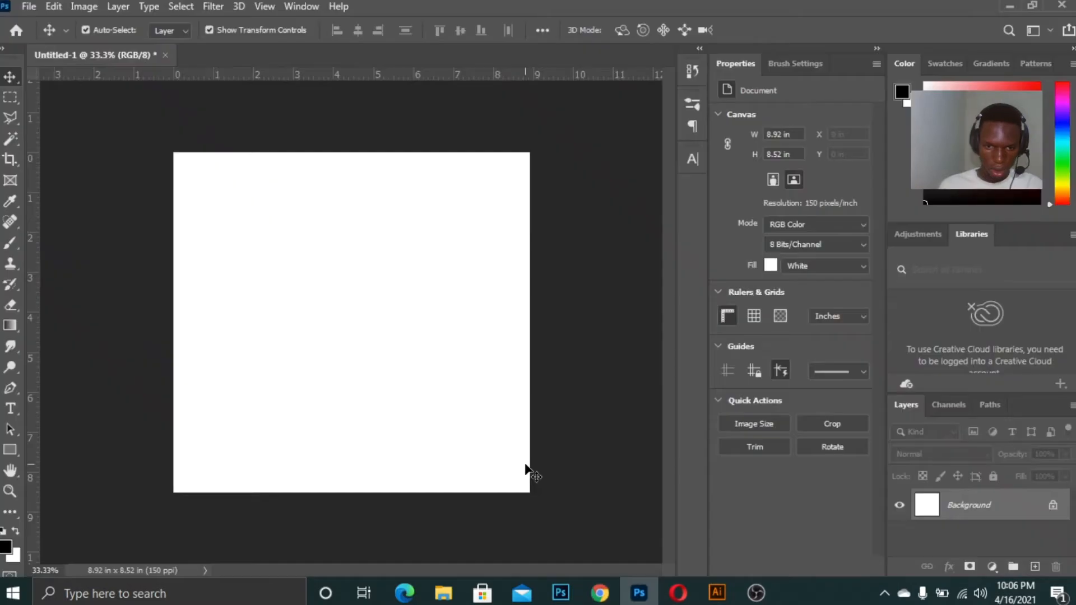
pyautogui.hotkey('ctrl', 'v')
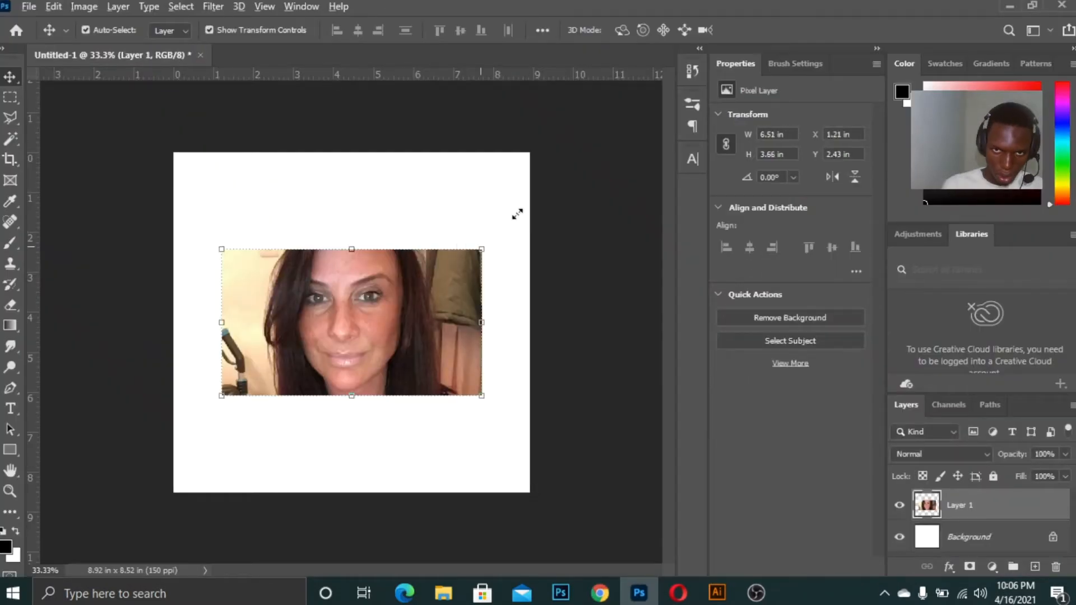
# Scale the pasted close-up photo up to about 176% so it spans the canvas width
pyautogui.moveTo(516, 215); pyautogui.dragTo(566, 167)
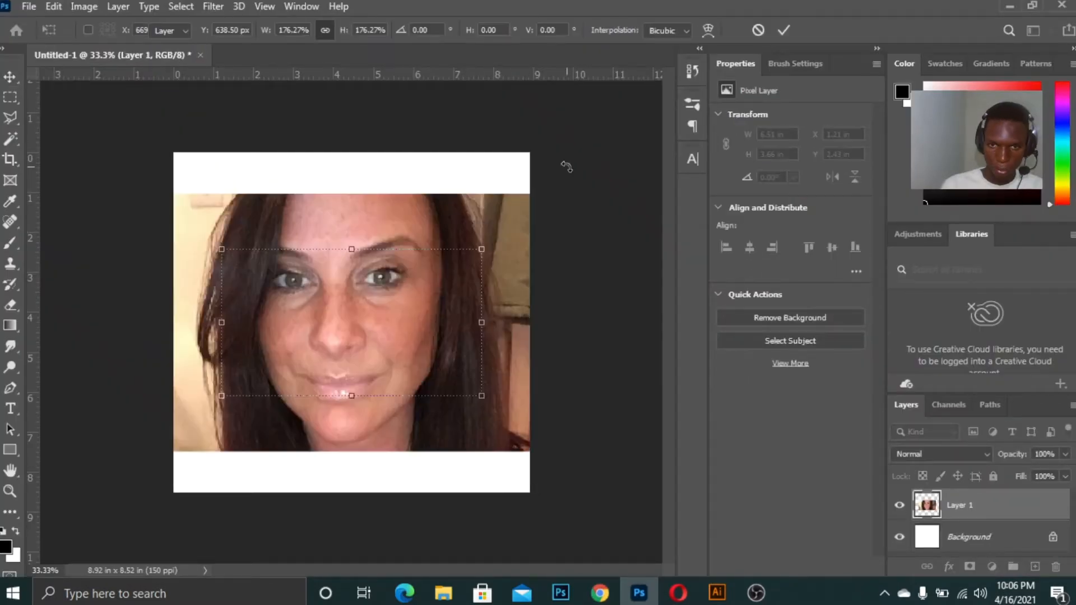
pyautogui.press('Return')
# Paint over skin spots between the eyes and on the forehead with an enlarged Spot Healing Brush
pyautogui.hotkey('ctrl', '+')
pyautogui.hotkey('ctrl', '+')
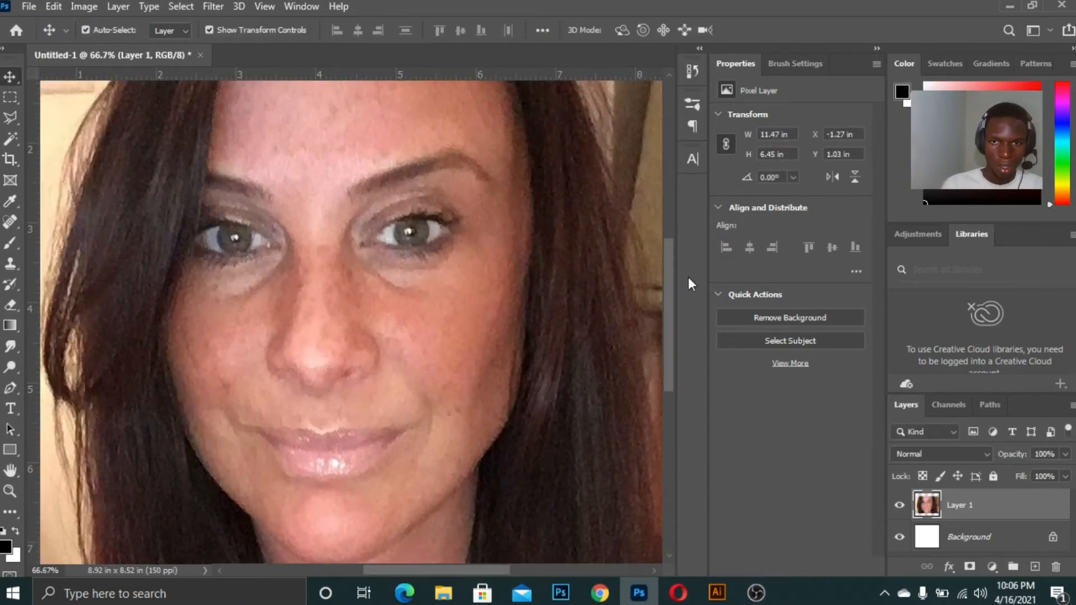
pyautogui.scroll(3, 688, 277)
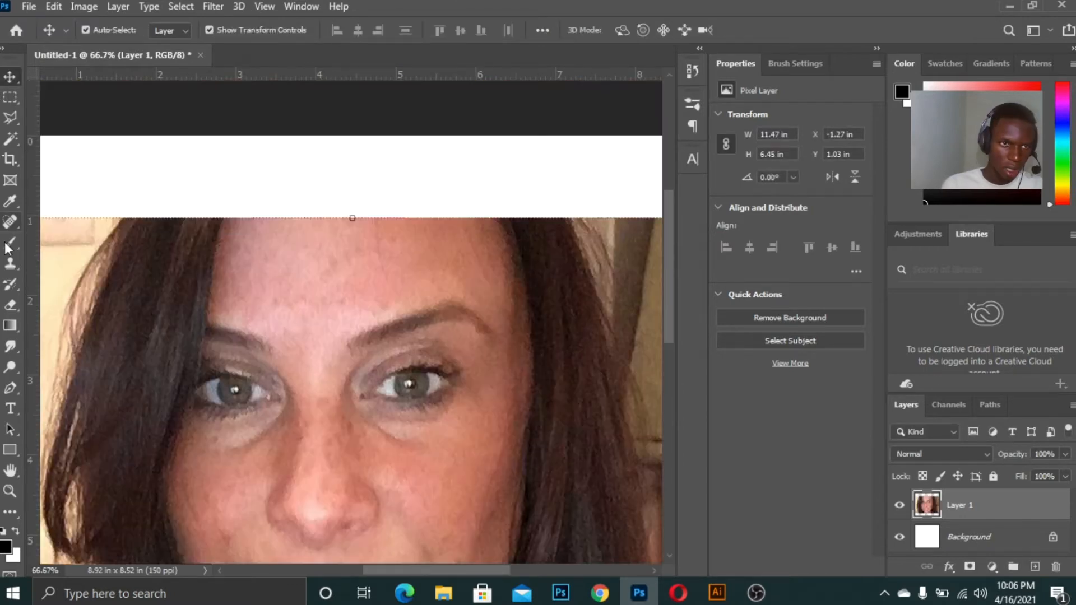
pyautogui.click(10, 222)
pyautogui.hotkey('ctrl', '+')
pyautogui.press(']')
pyautogui.press(']')
pyautogui.press(']')
pyautogui.press(']')
pyautogui.press(']')
pyautogui.press(']')
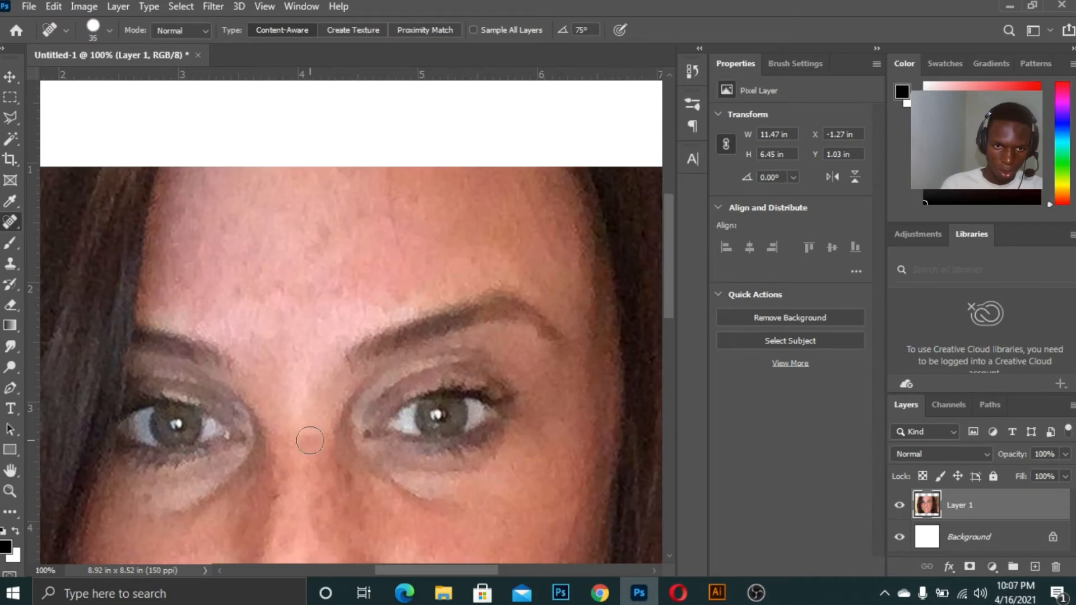
pyautogui.moveTo(311, 429); pyautogui.dragTo(310, 454)
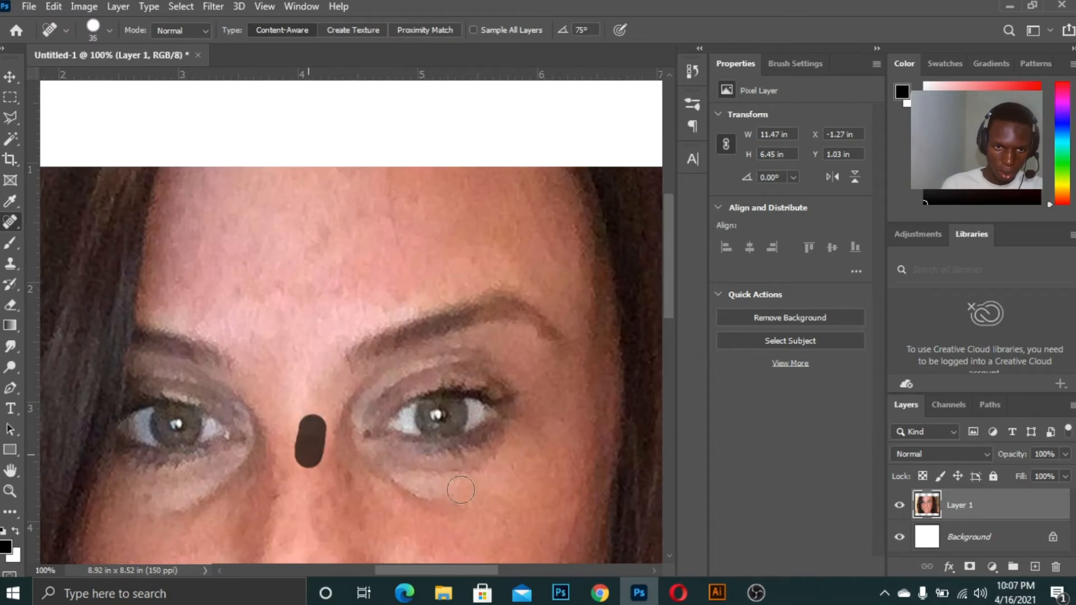
pyautogui.moveTo(308, 238)
pyautogui.mouseDown()
pyautogui.moveTo(342, 223)
pyautogui.moveTo(331, 230)
pyautogui.mouseUp()
pyautogui.hotkey('ctrl', '-')
pyautogui.hotkey('ctrl', '-')
pyautogui.hotkey('ctrl', '-')
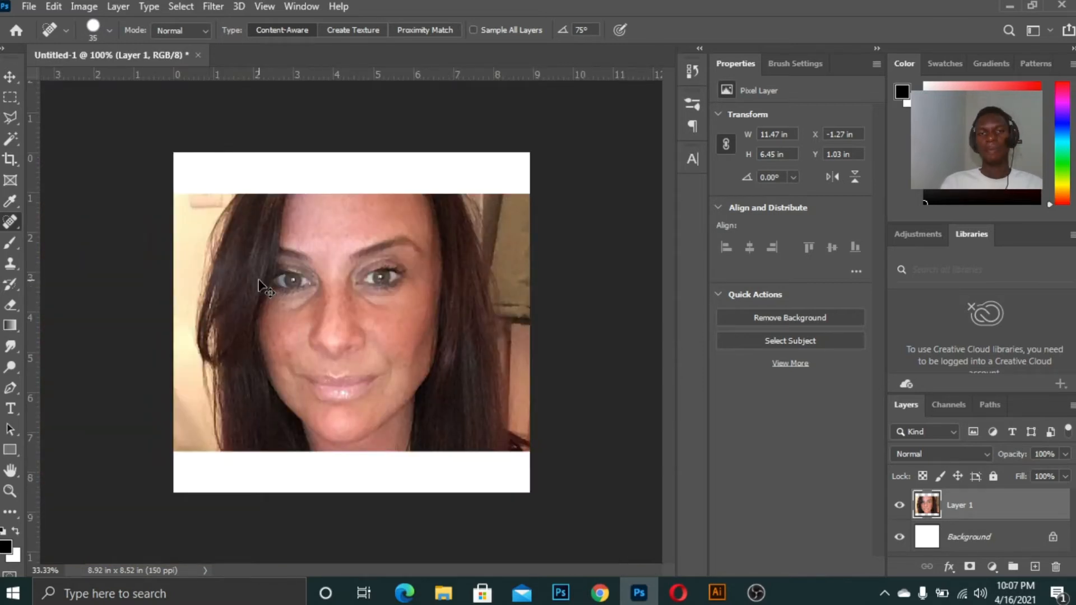
# Delete the close-up photo layer from the canvas
pyautogui.scroll(2, 258, 279)
pyautogui.hotkey('ctrl', '-')
pyautogui.hotkey('ctrl', '-')
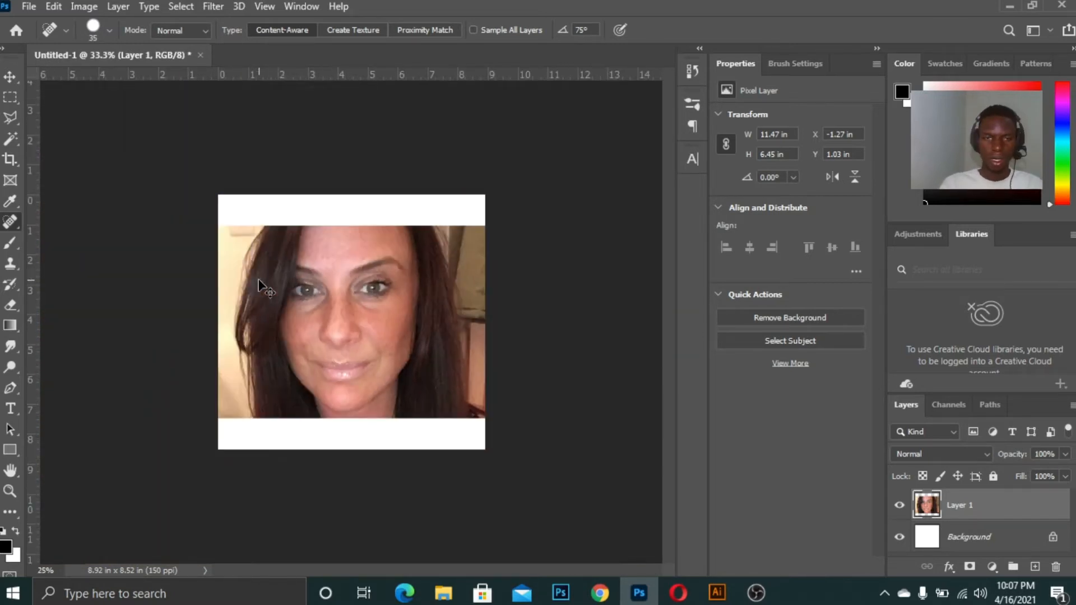
pyautogui.hotkey('ctrl', '+')
pyautogui.click(9, 77)
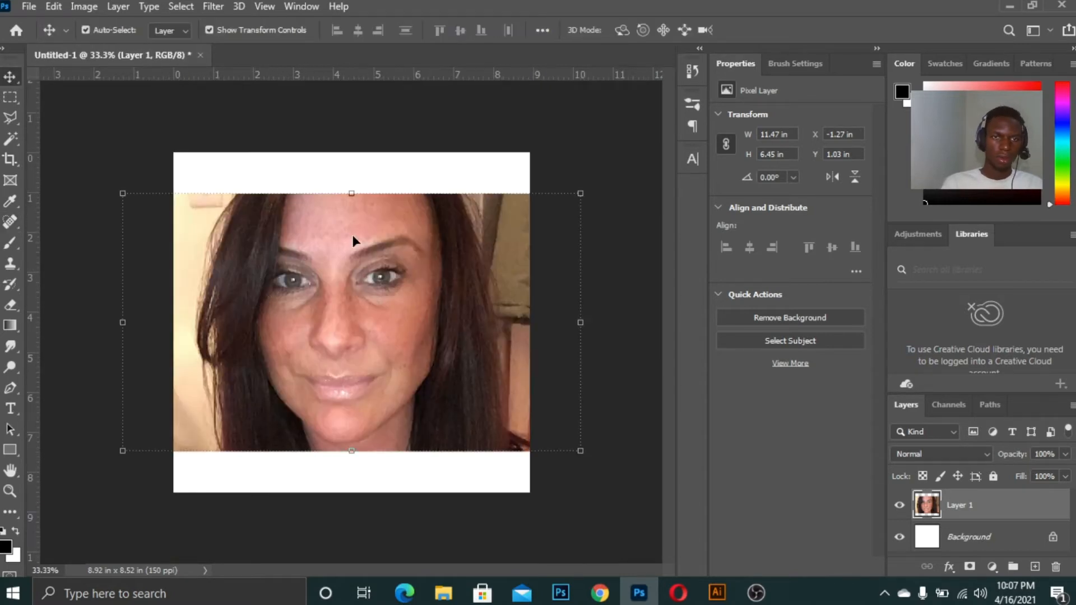
pyautogui.hotkey('ctrl', '-')
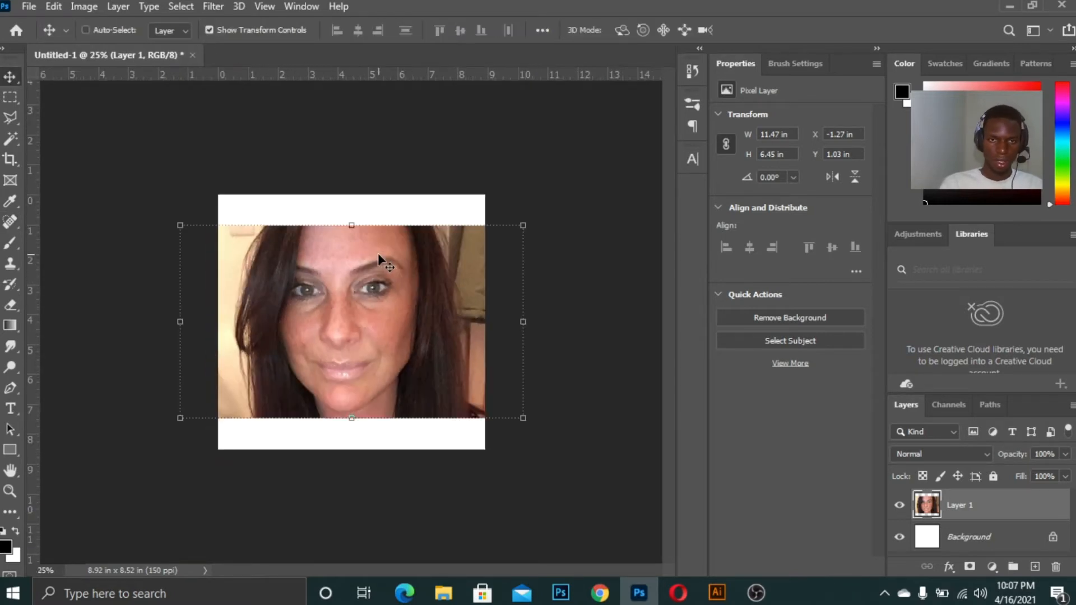
pyautogui.keyDown('ctrl'); pyautogui.click(585, 256); pyautogui.keyUp('ctrl')
pyautogui.keyDown('ctrl'); pyautogui.click(415, 280); pyautogui.keyUp('ctrl')
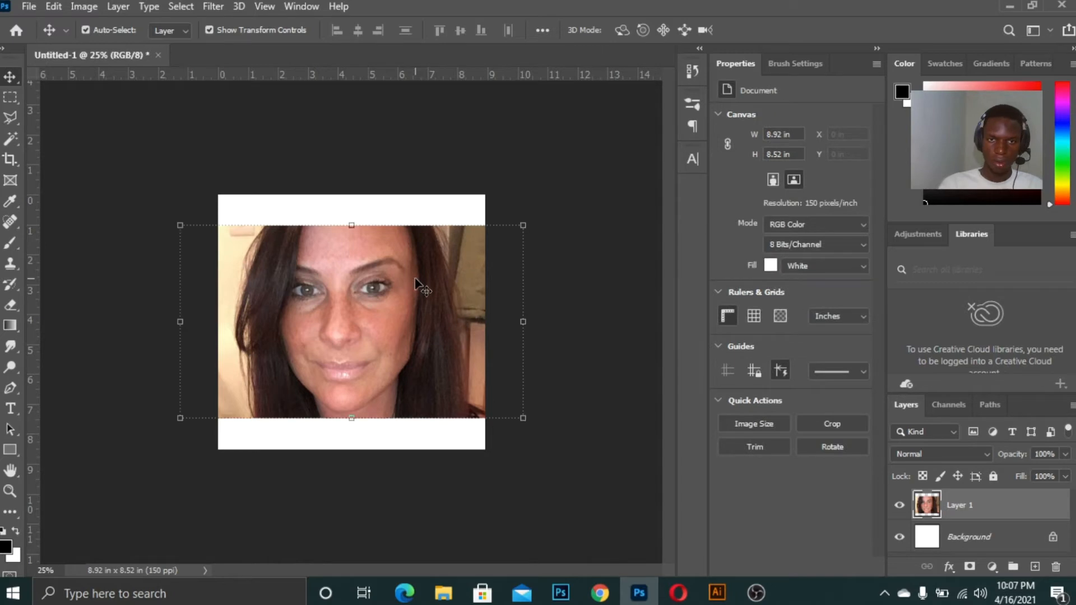
pyautogui.press('Delete')
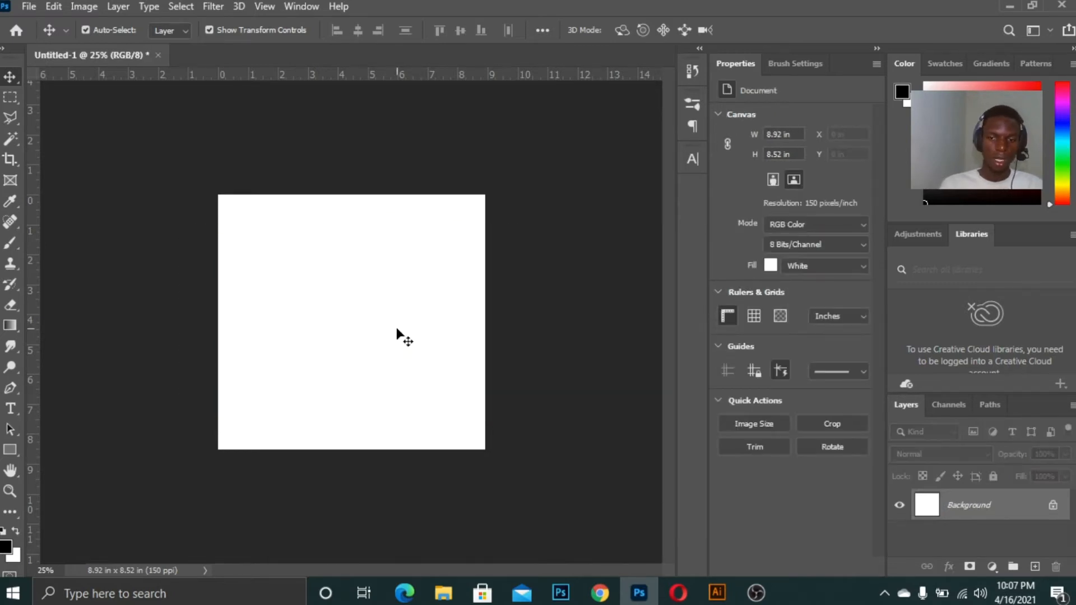
# Switch from the Spot Healing Brush to the Healing Brush Tool
pyautogui.hotkey('ctrl', '0')
pyautogui.hotkey('ctrl', '-')
pyautogui.hotkey('ctrl', '-')
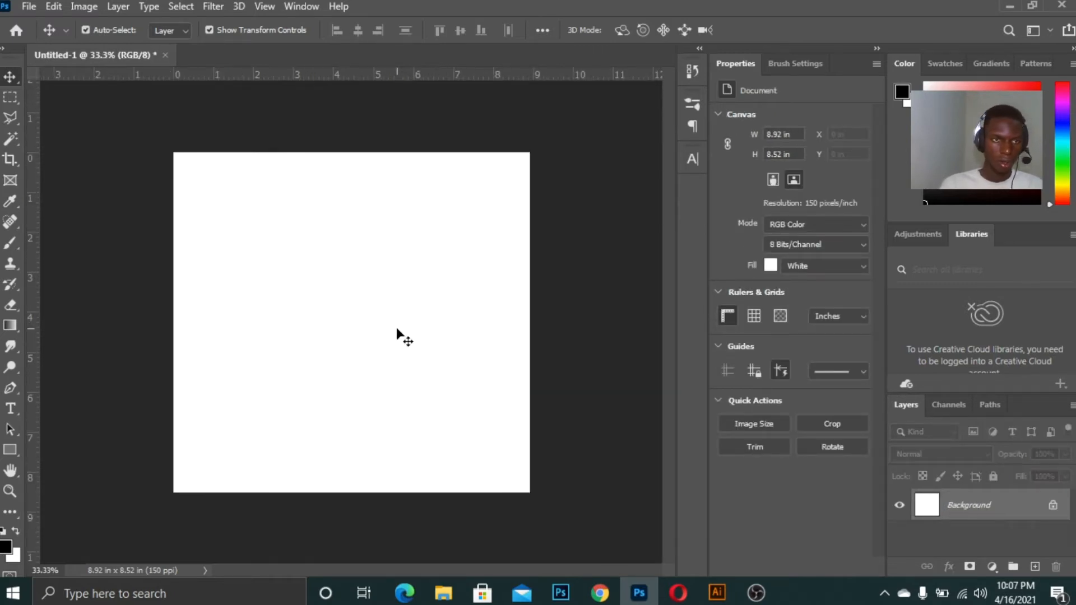
pyautogui.click(8, 222)
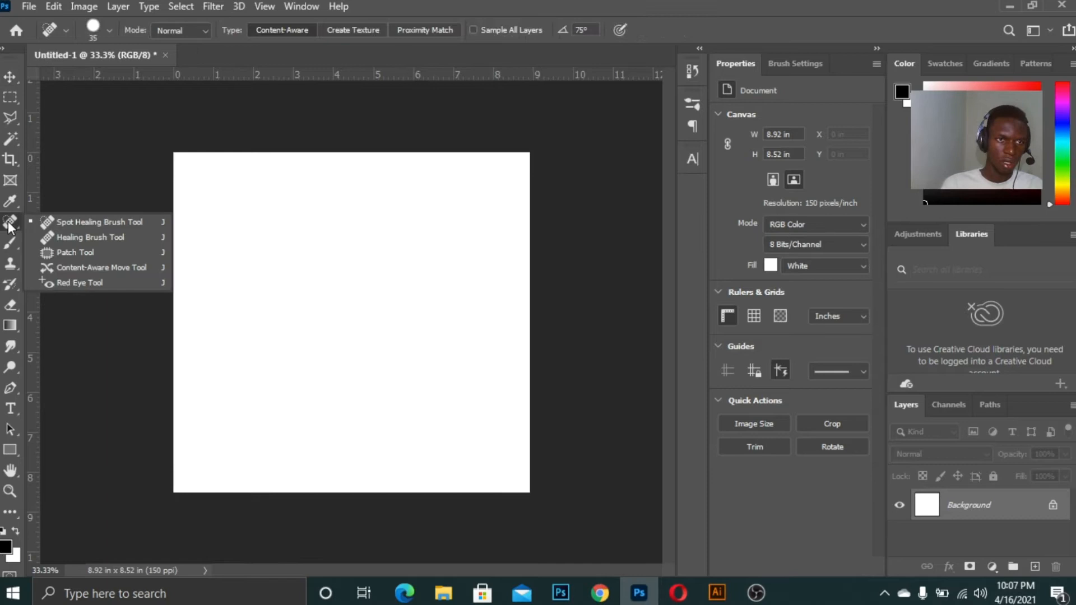
pyautogui.click(121, 237)
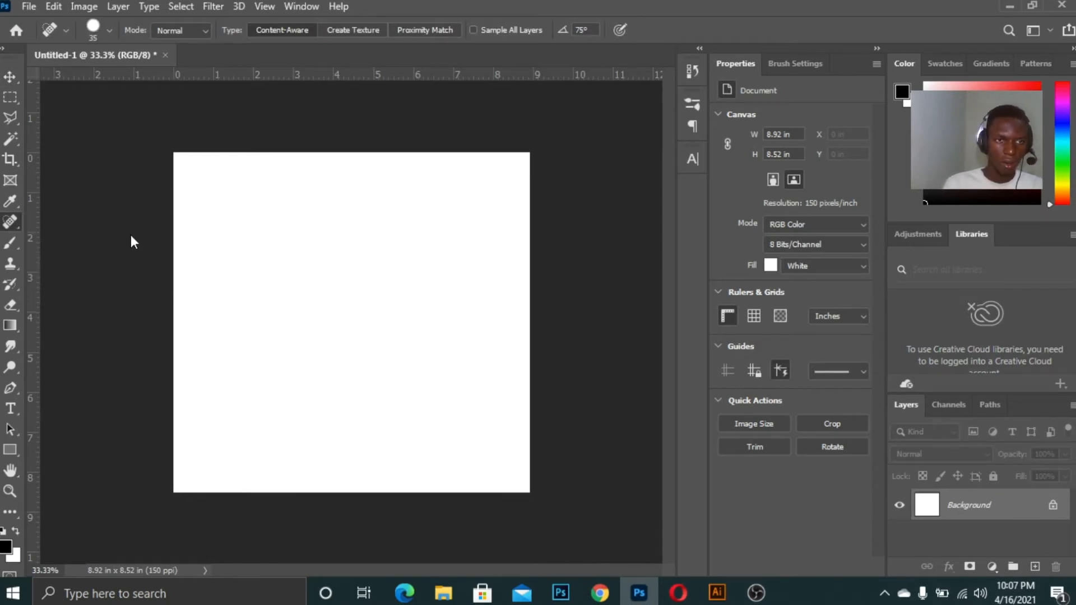
pyautogui.rightClick(8, 230)
pyautogui.click(62, 232)
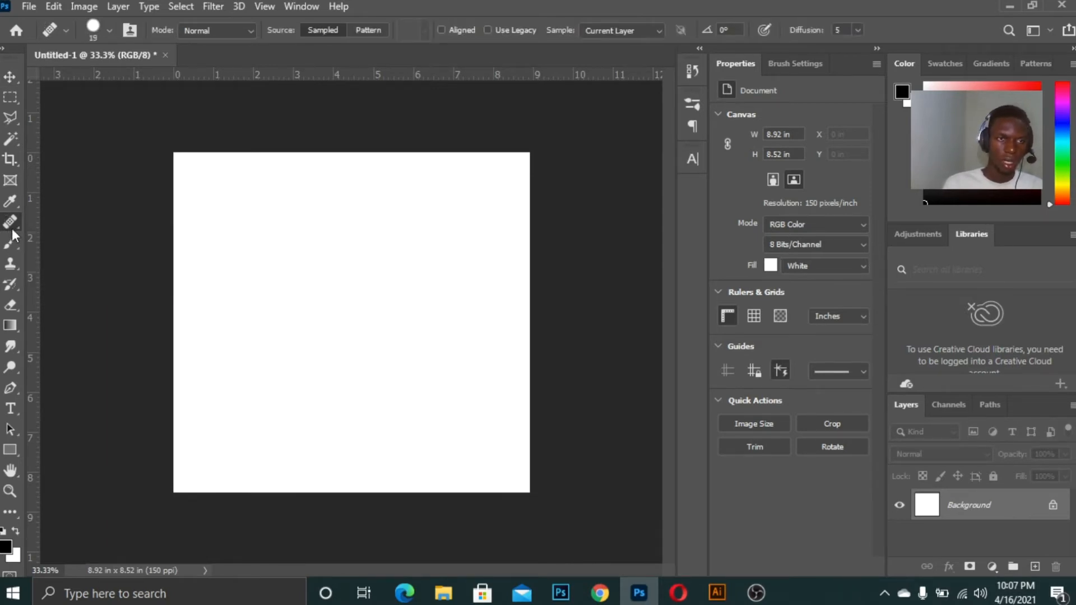
# Switch to the browser and browse further down the woman image results
pyautogui.hotkey('ctrl', '+')
pyautogui.hotkey('ctrl', '-')
pyautogui.hotkey('ctrl', '0')
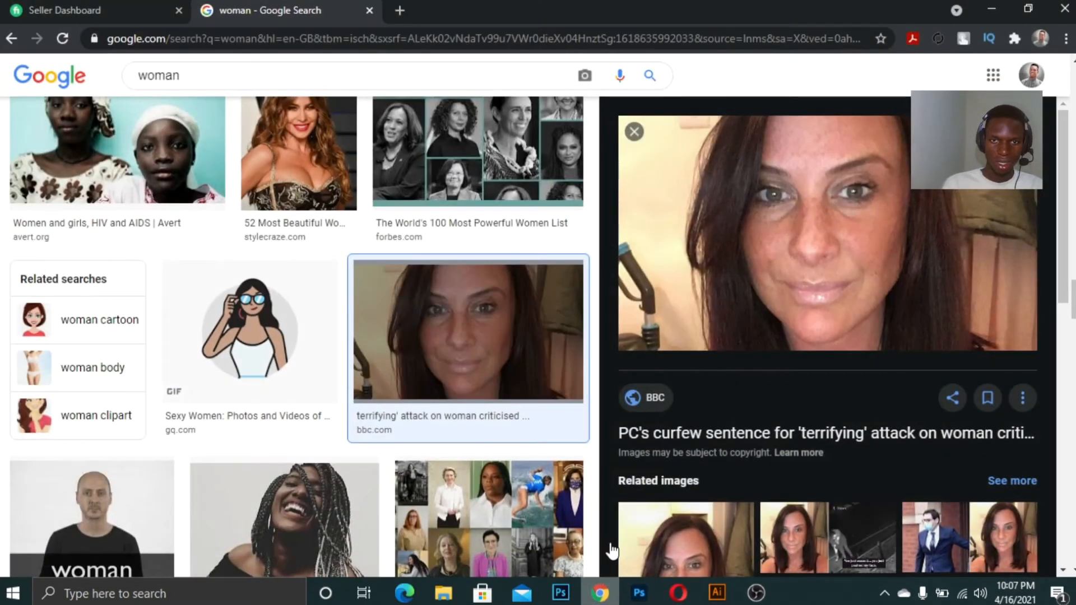
pyautogui.click(600, 593)
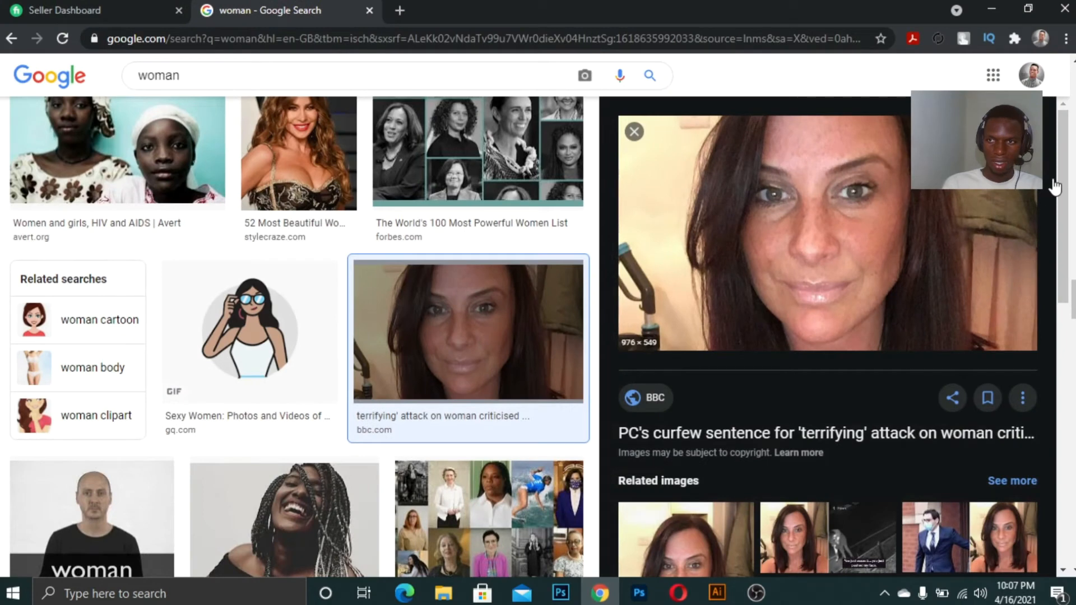
pyautogui.scroll(-5, 1051, 308)
pyautogui.scroll(-2, 1050, 335)
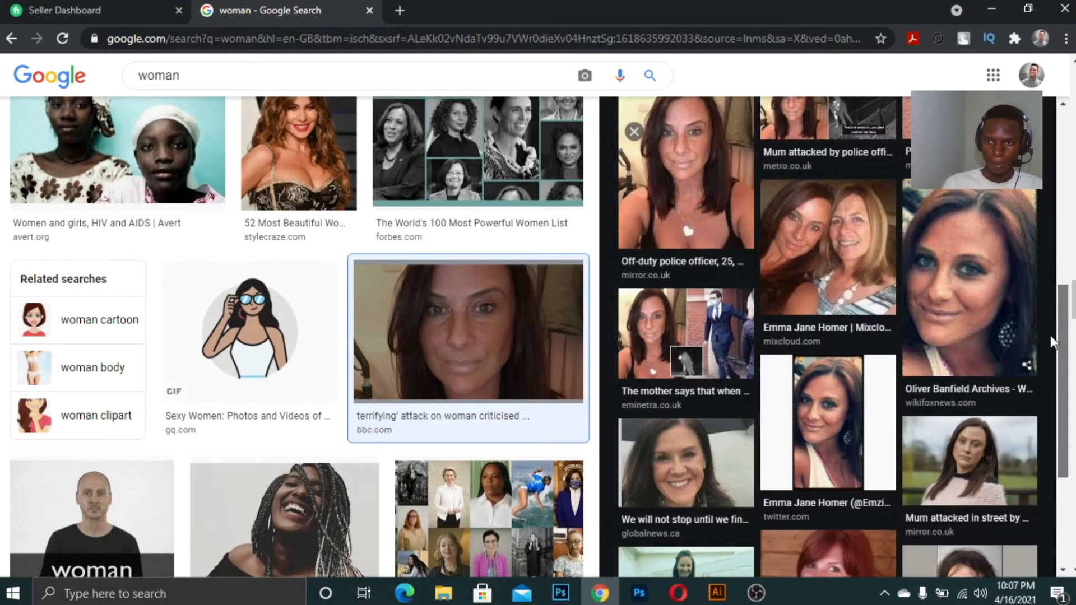
pyautogui.scroll(-5, 1065, 343)
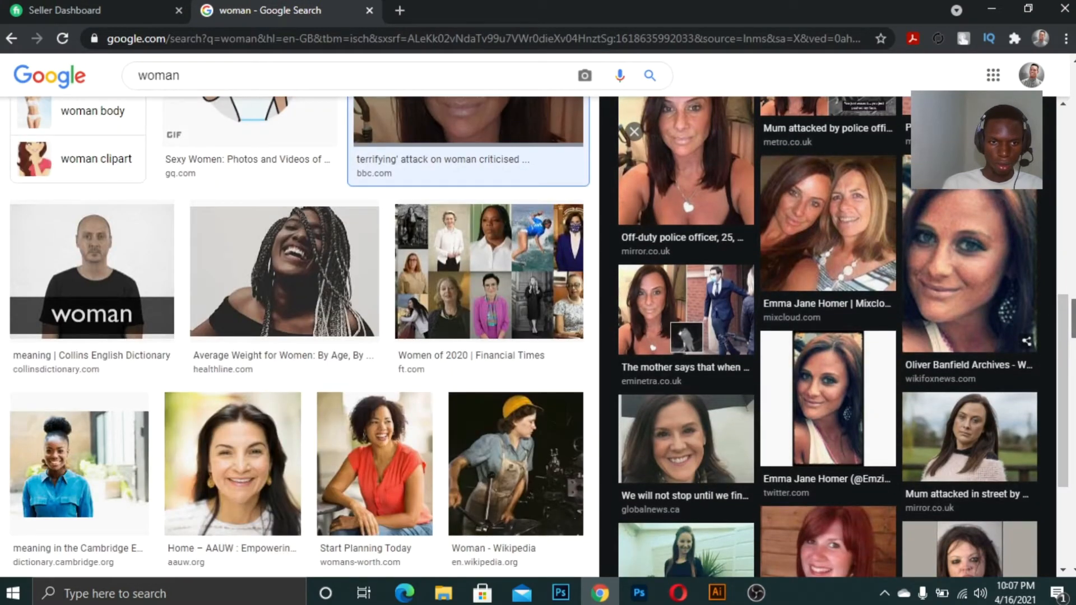
pyautogui.scroll(-6, 1065, 344)
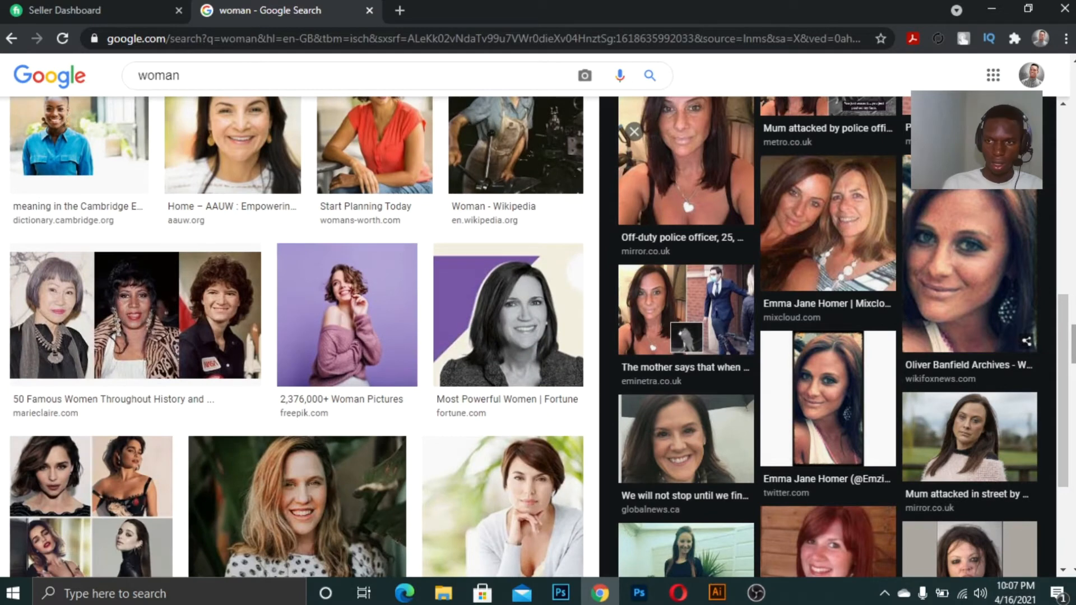
pyautogui.scroll(-4, 1065, 343)
pyautogui.click(348, 388)
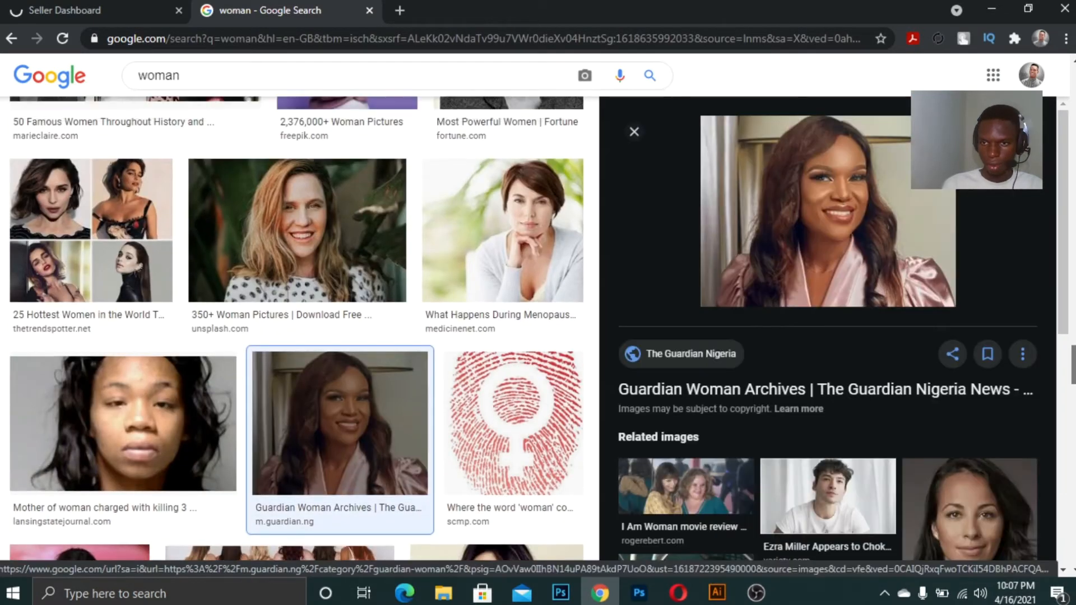
# Open the Wiktionary portrait of a smiling woman, copy it and paste it into the Photoshop canvas
pyautogui.scroll(5, 429, 212)
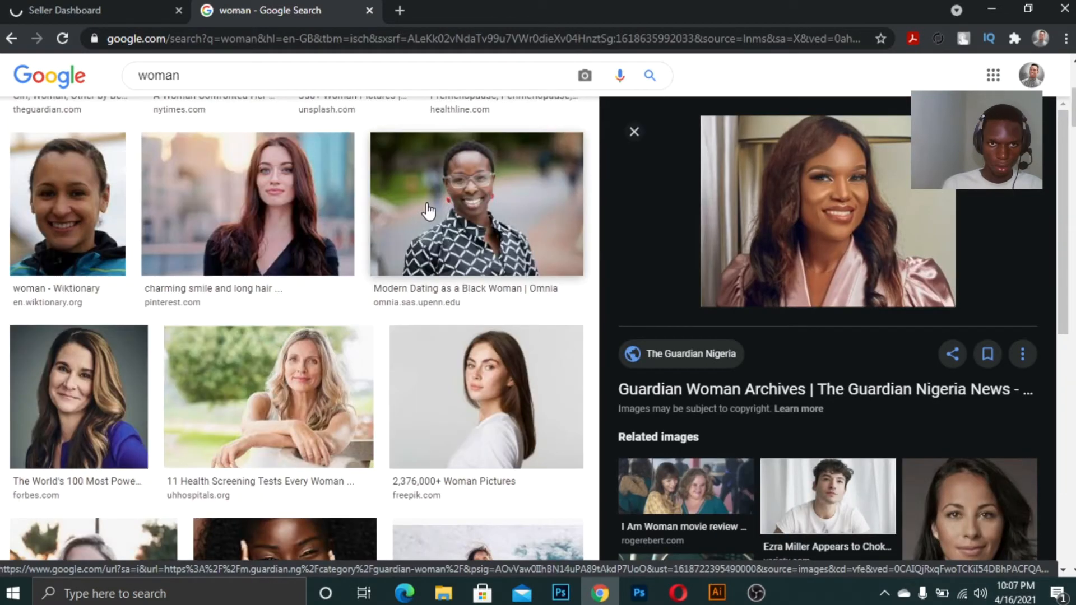
pyautogui.click(67, 204)
pyautogui.rightClick(807, 191)
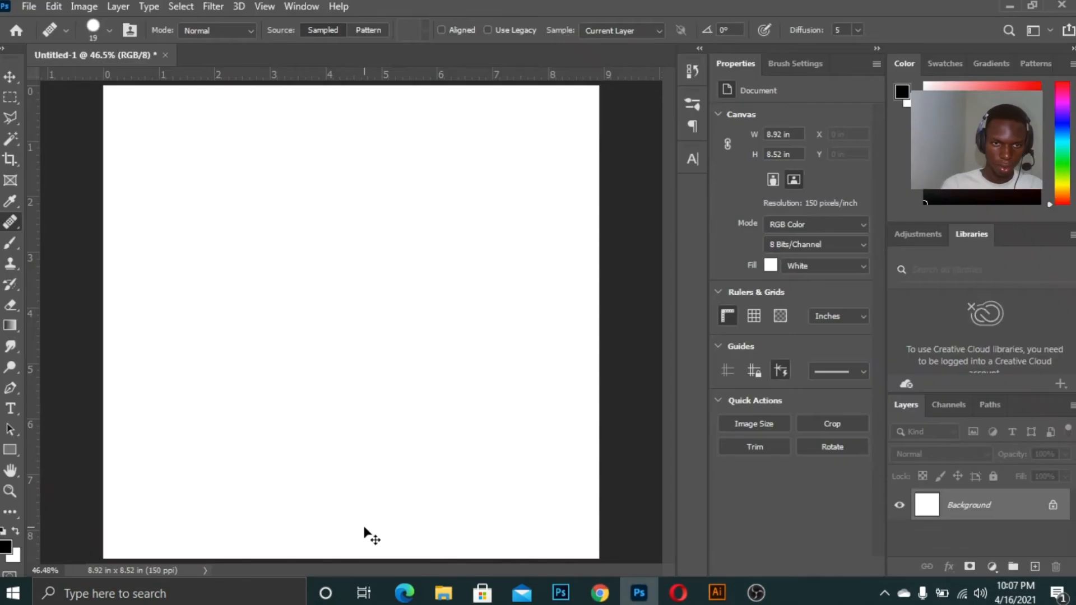
pyautogui.hotkey('ctrl', 'v')
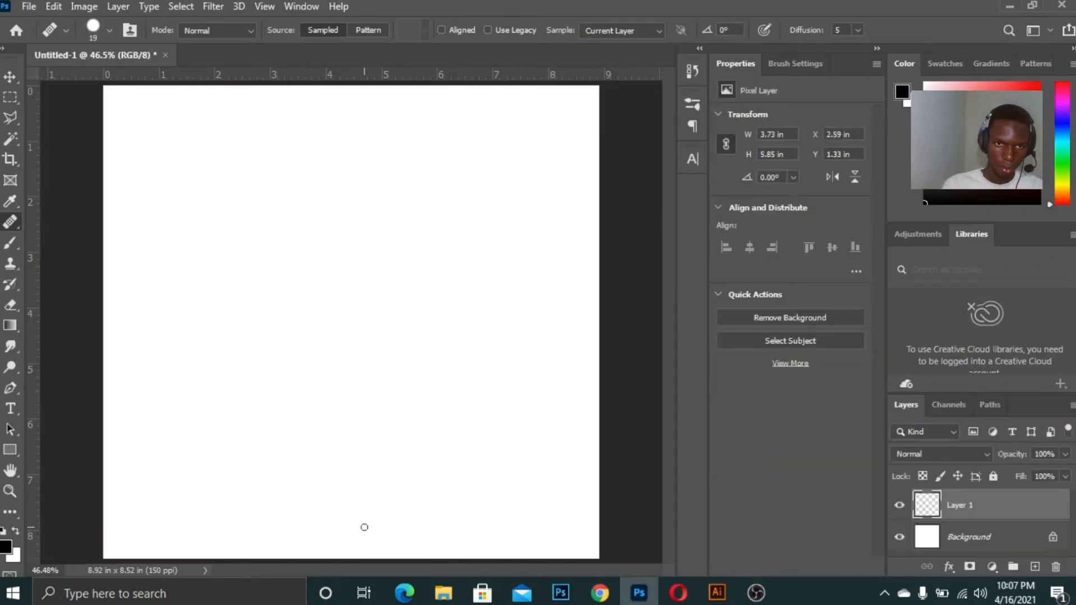
# Scale the pasted portrait up to about 159% so it fills the canvas height
pyautogui.press('v')
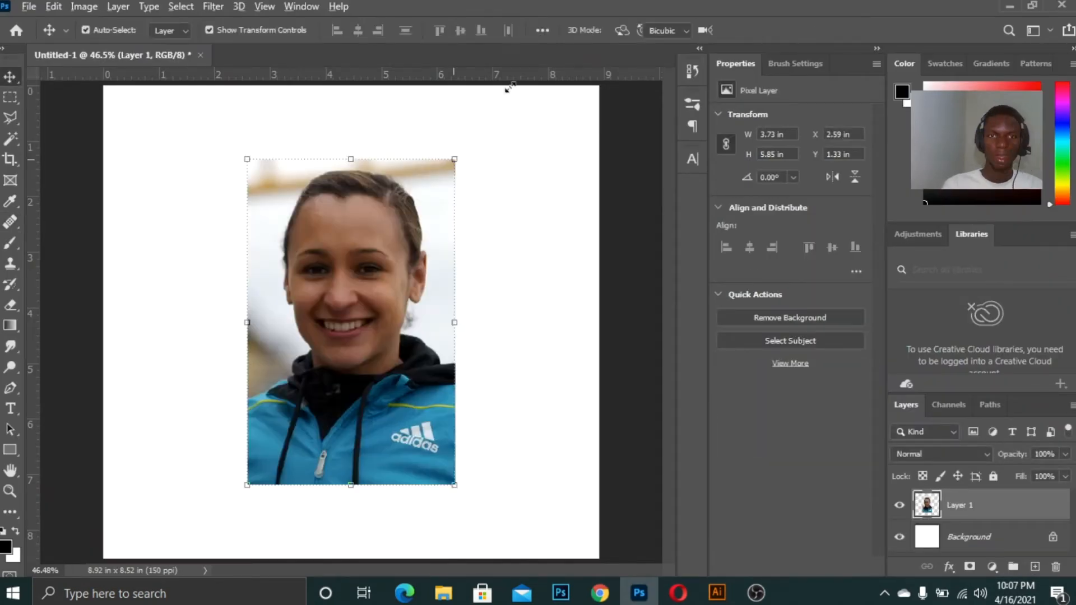
pyautogui.moveTo(454, 158); pyautogui.dragTo(525, 77)
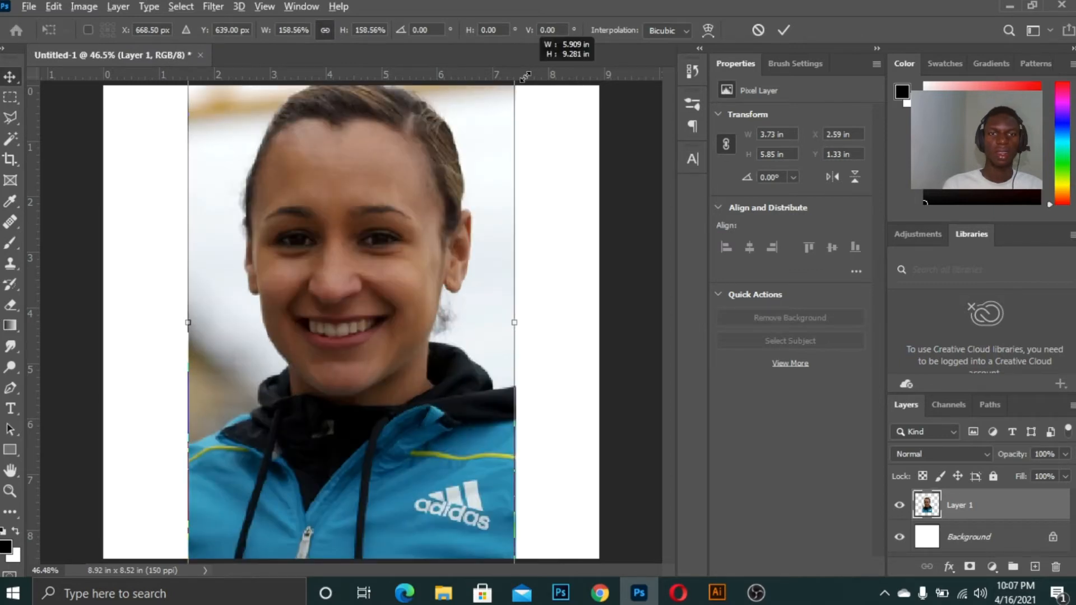
pyautogui.press('Return')
# Sample clean cheek skin below the eye with the Healing Brush and paint over the nearby blemishes
pyautogui.hotkey('ctrl', '+')
pyautogui.hotkey('ctrl', '+')
pyautogui.hotkey('ctrl', '+')
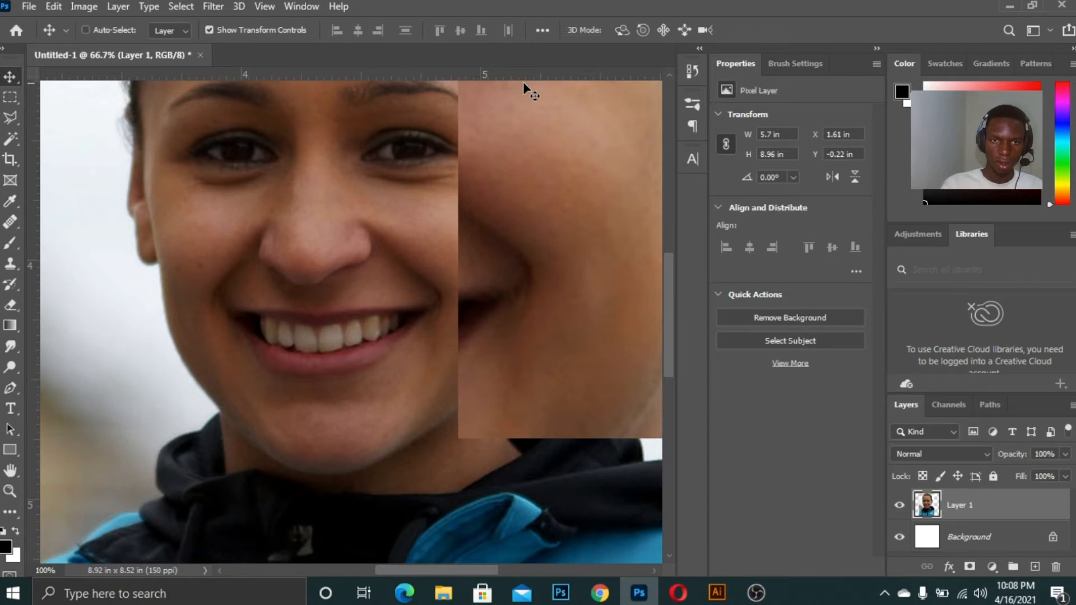
pyautogui.hotkey('ctrl', '-')
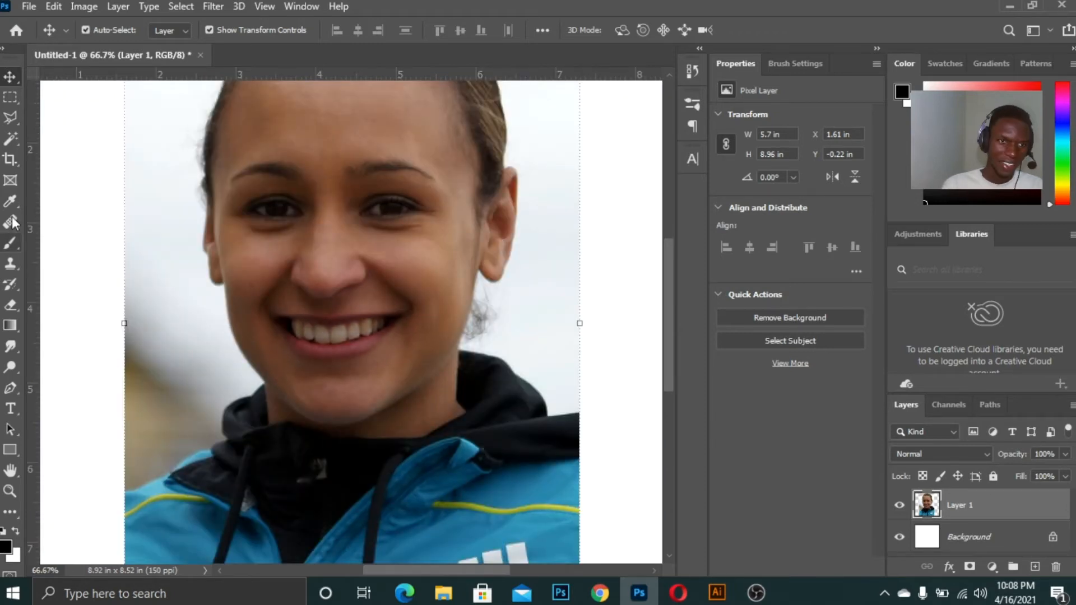
pyautogui.click(11, 222)
pyautogui.hotkey('ctrl', '+')
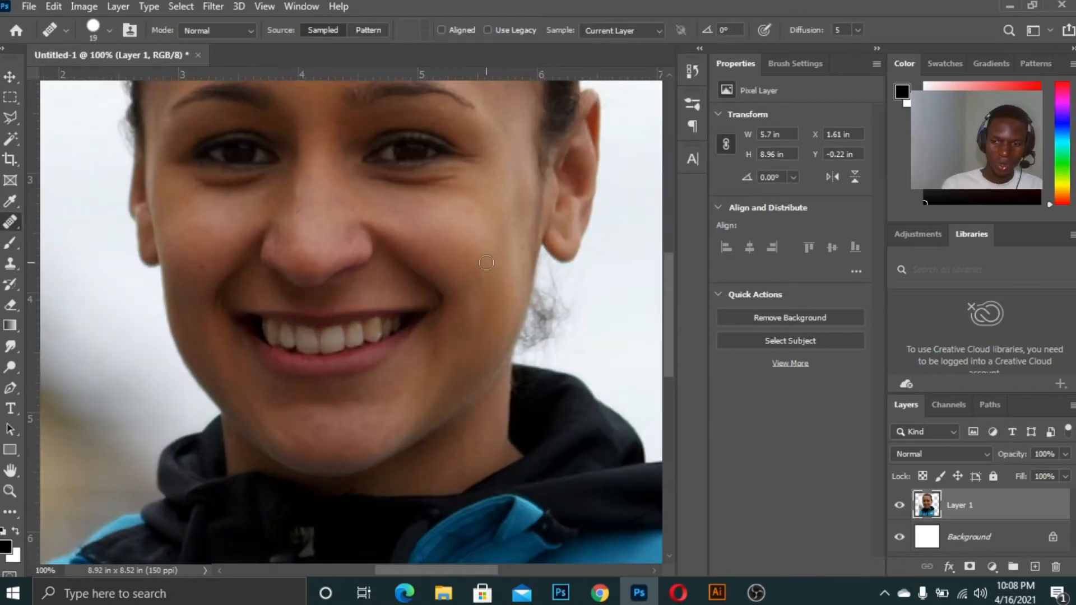
pyautogui.hotkey('ctrl', '+')
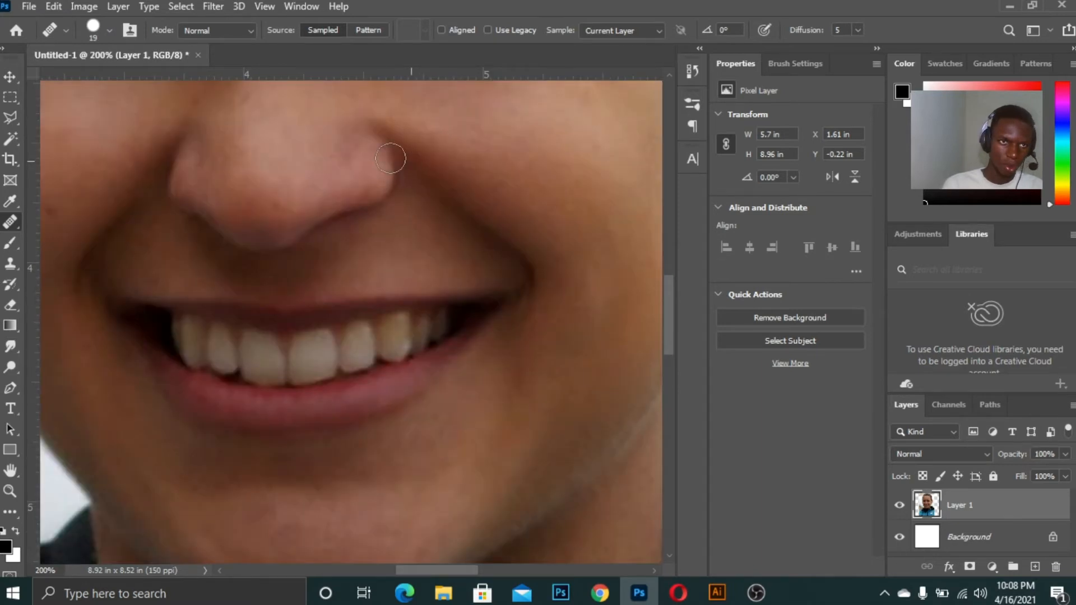
pyautogui.scroll(3, 153, 195)
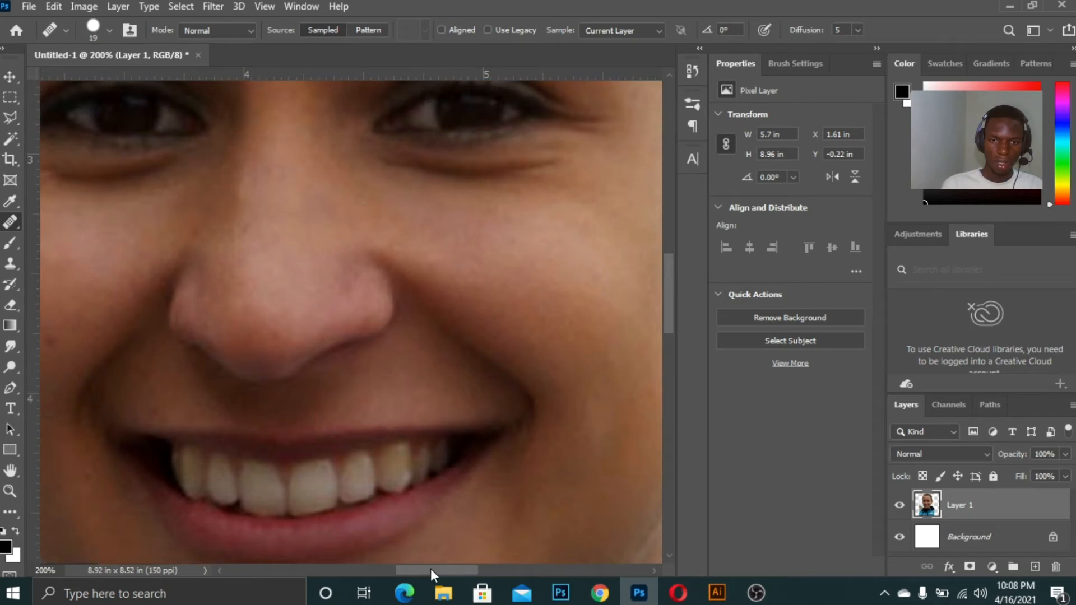
pyautogui.moveTo(429, 570); pyautogui.dragTo(465, 570)
pyautogui.moveTo(670, 291); pyautogui.dragTo(673, 268)
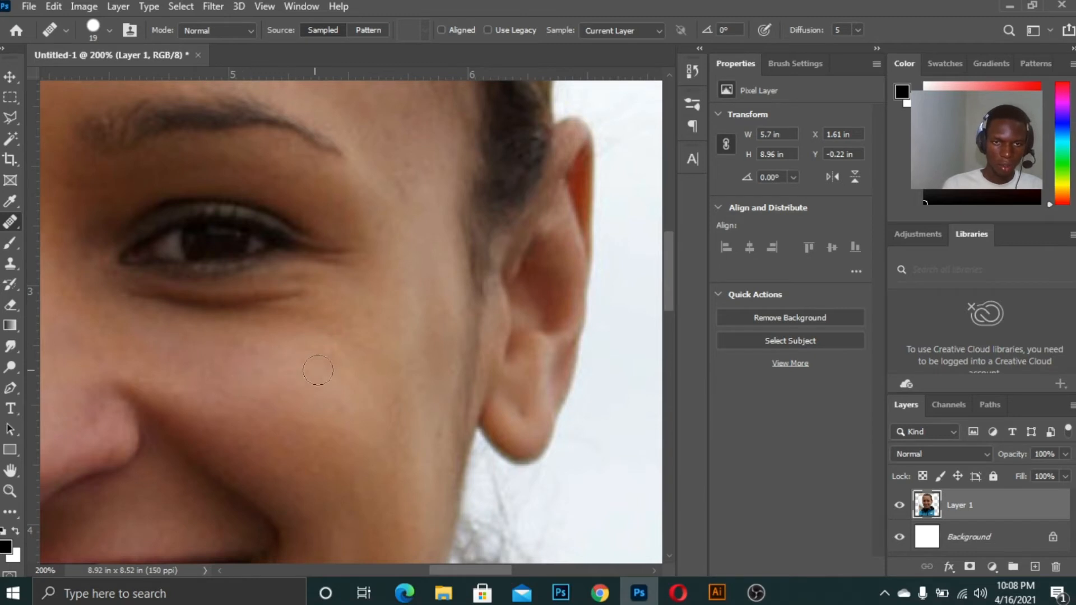
pyautogui.press('alt')
pyautogui.keyDown('alt'); pyautogui.click(350, 384); pyautogui.keyUp('alt')
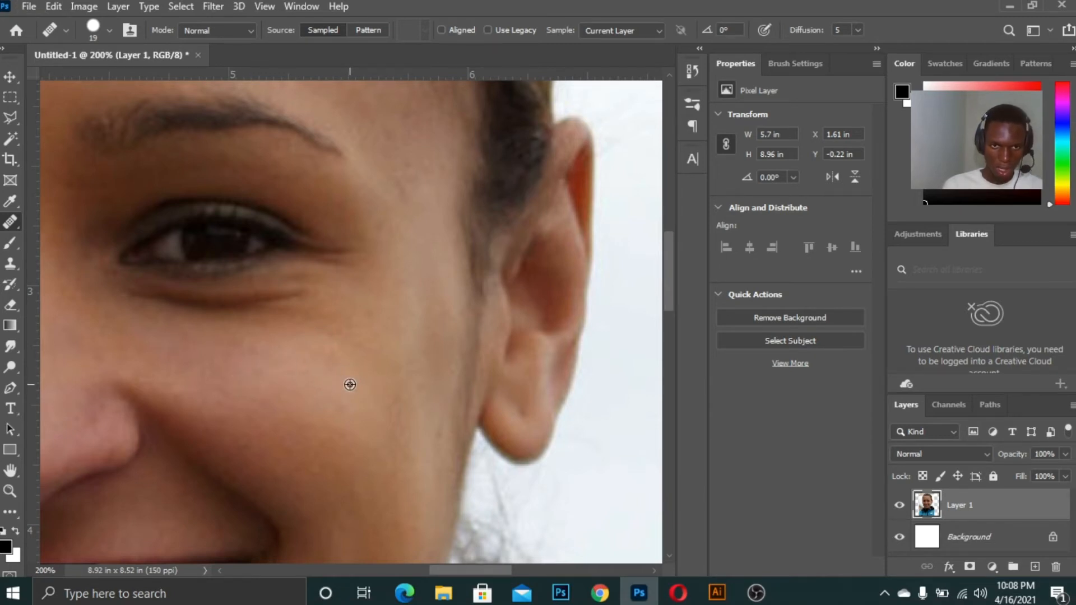
pyautogui.click(273, 377)
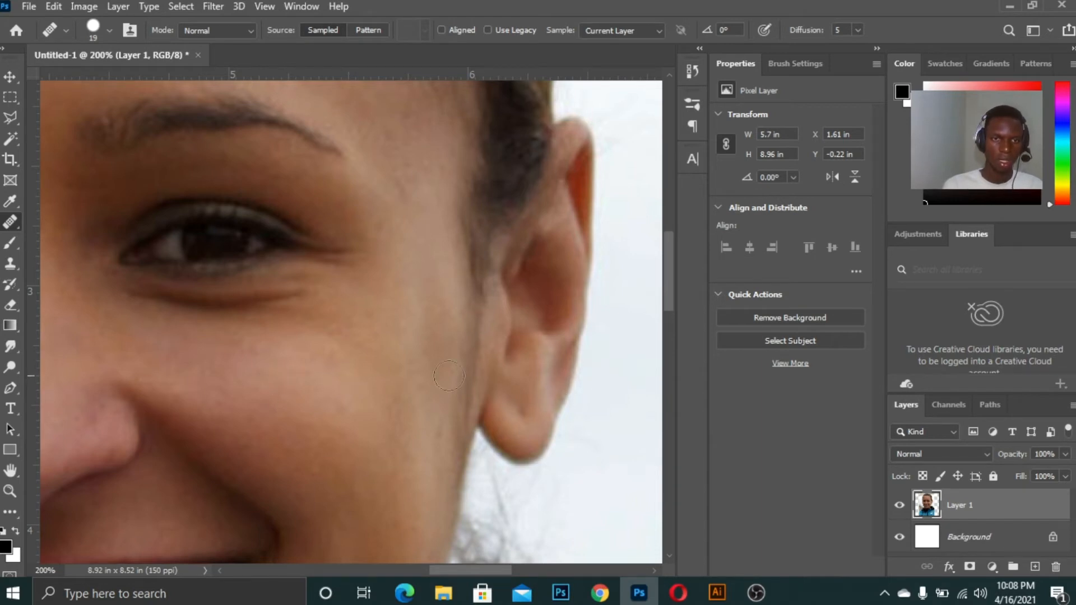
pyautogui.click(263, 375)
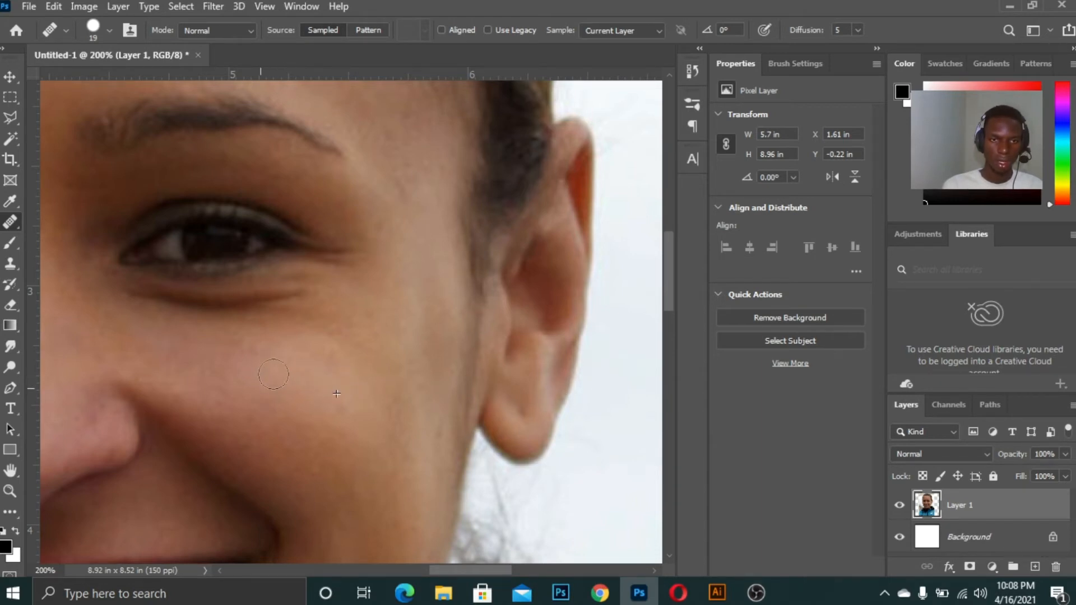
# Switch to the Patch tool and try patching a small spot on the upper forehead, then deselect
pyautogui.click(10, 78)
pyautogui.click(11, 225)
pyautogui.rightClick(11, 227)
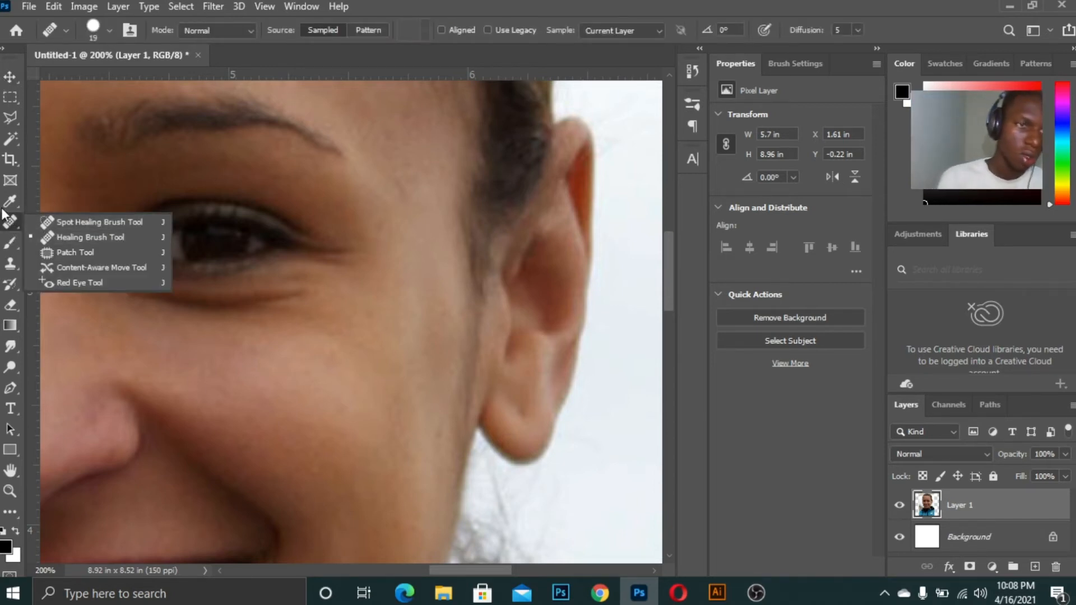
pyautogui.click(102, 253)
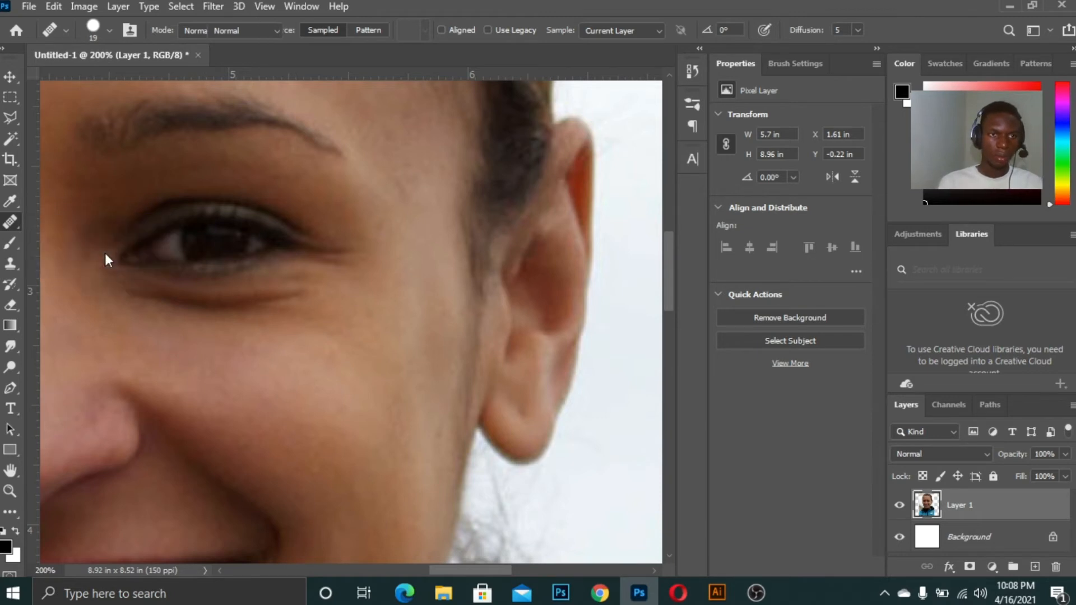
pyautogui.hotkey('ctrl', '-')
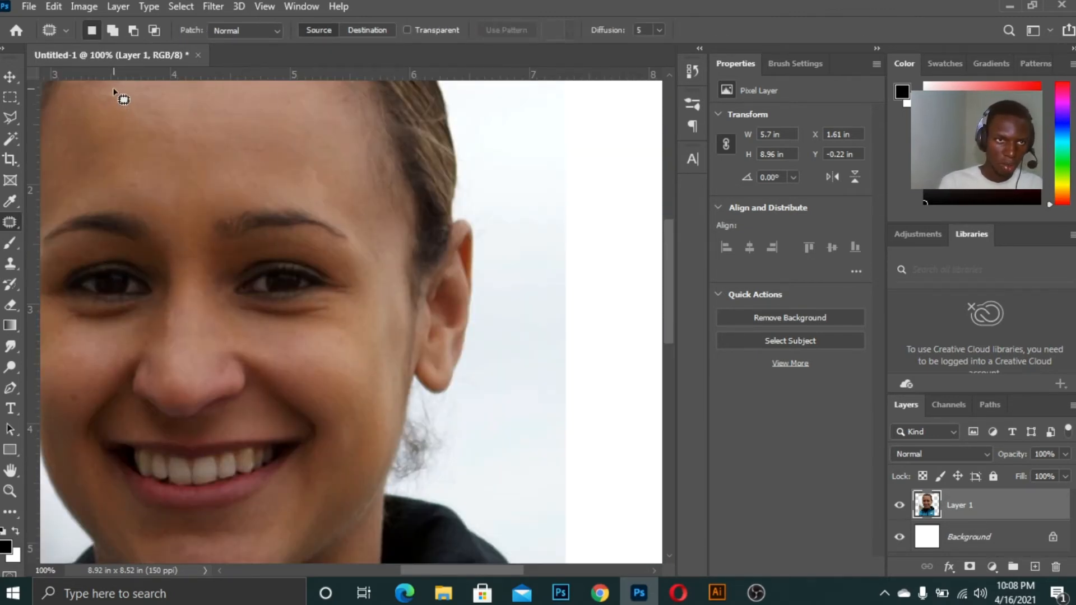
pyautogui.moveTo(111, 104); pyautogui.dragTo(116, 101)
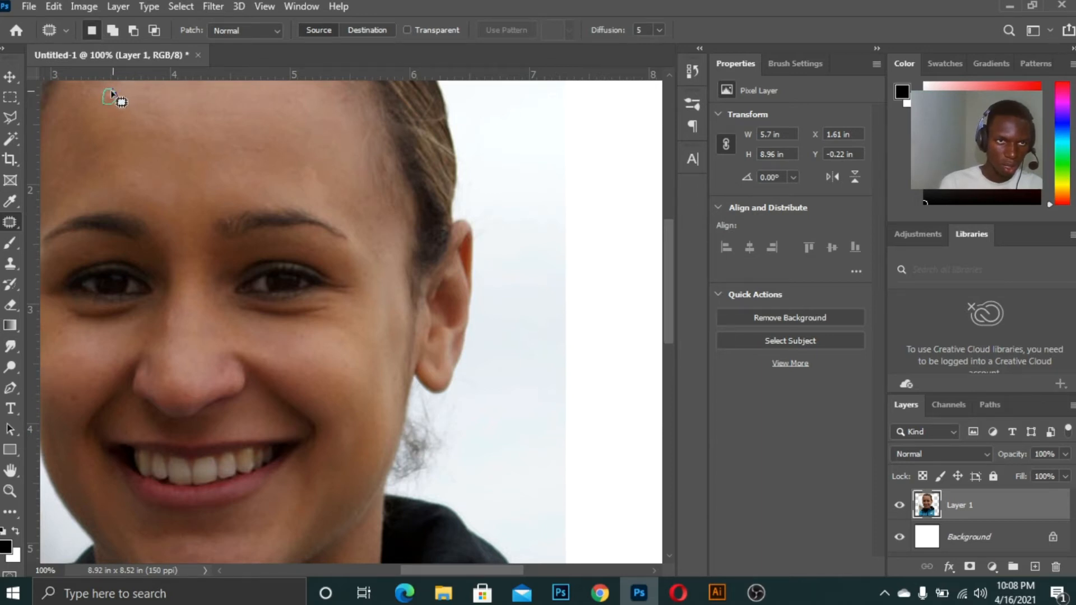
pyautogui.moveTo(111, 93); pyautogui.dragTo(115, 98)
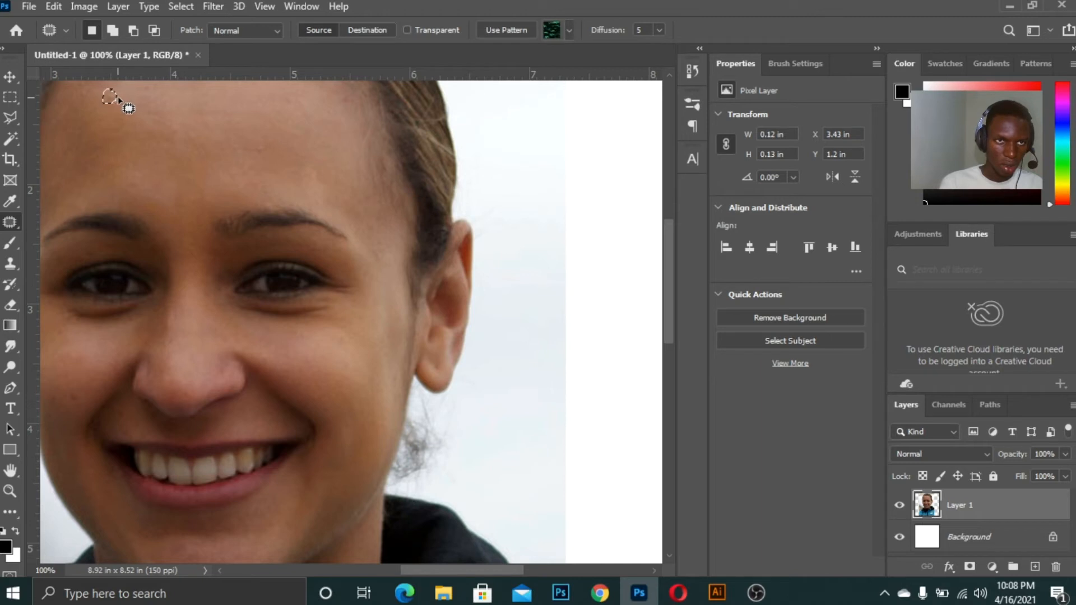
pyautogui.moveTo(147, 96); pyautogui.dragTo(187, 128)
pyautogui.hotkey('ctrl', 'd')
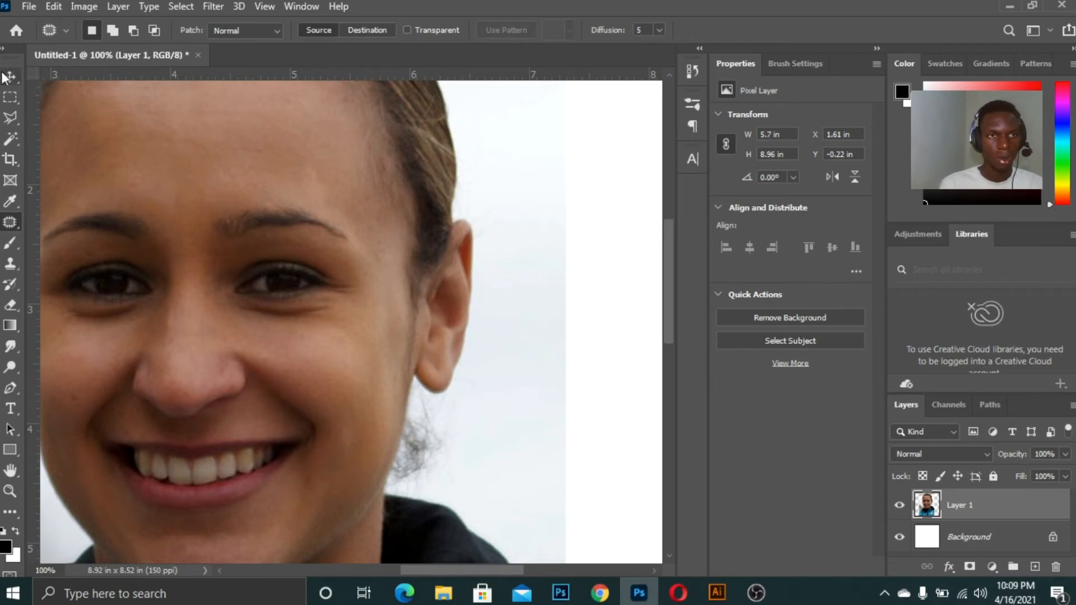
# Select a forehead patch with the Content-Aware Move tool and move it onto the white background
pyautogui.rightClick(11, 222)
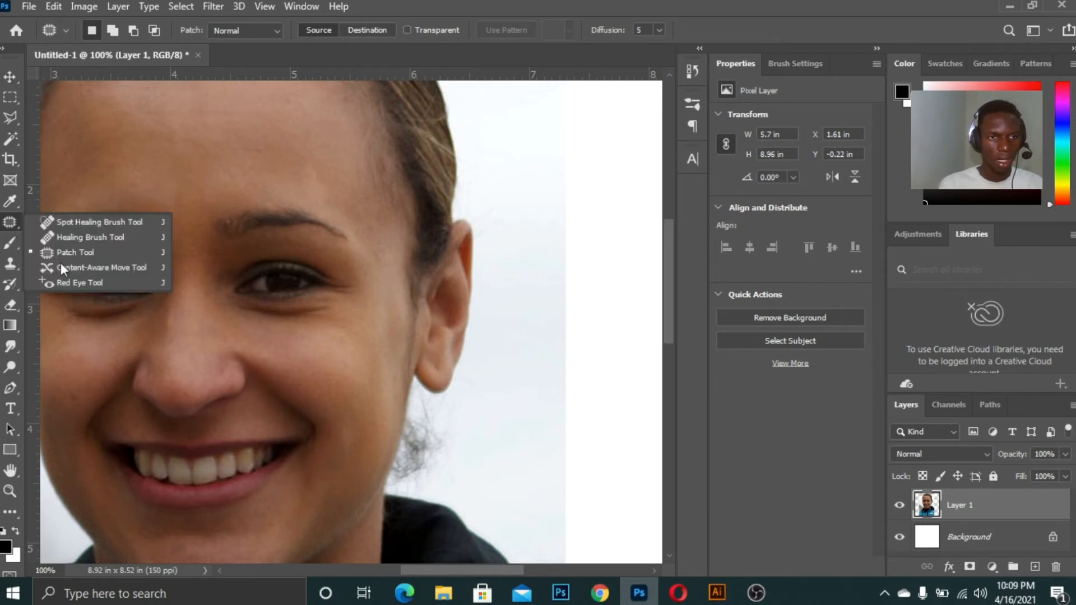
pyautogui.click(109, 266)
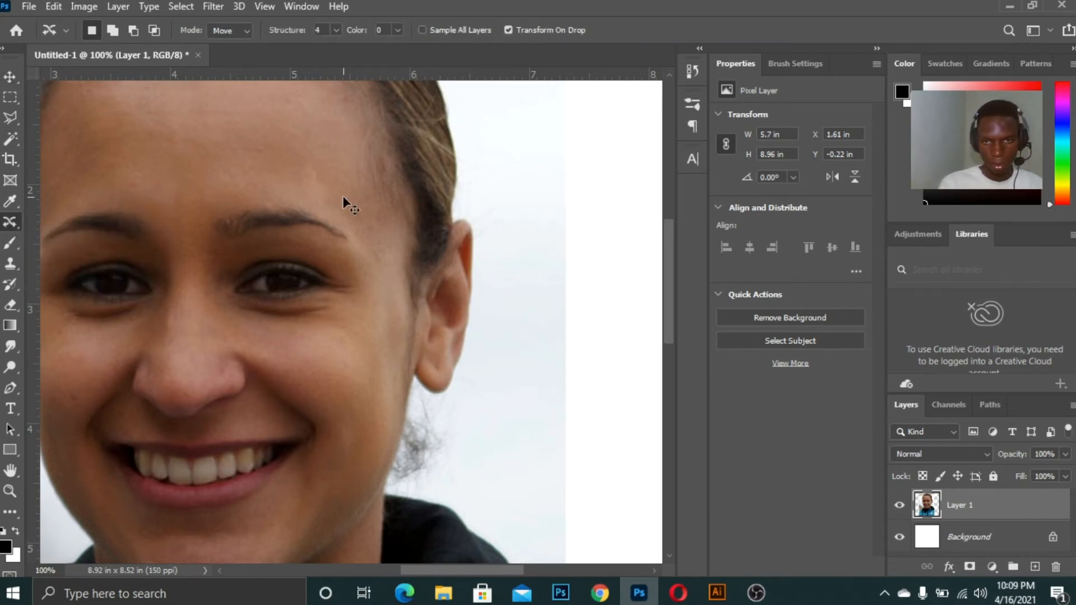
pyautogui.hotkey('ctrl', '-')
pyautogui.hotkey('ctrl', '-')
pyautogui.hotkey('ctrl', '-')
pyautogui.hotkey('ctrl', '-')
pyautogui.hotkey('ctrl', '+')
pyautogui.hotkey('ctrl', '+')
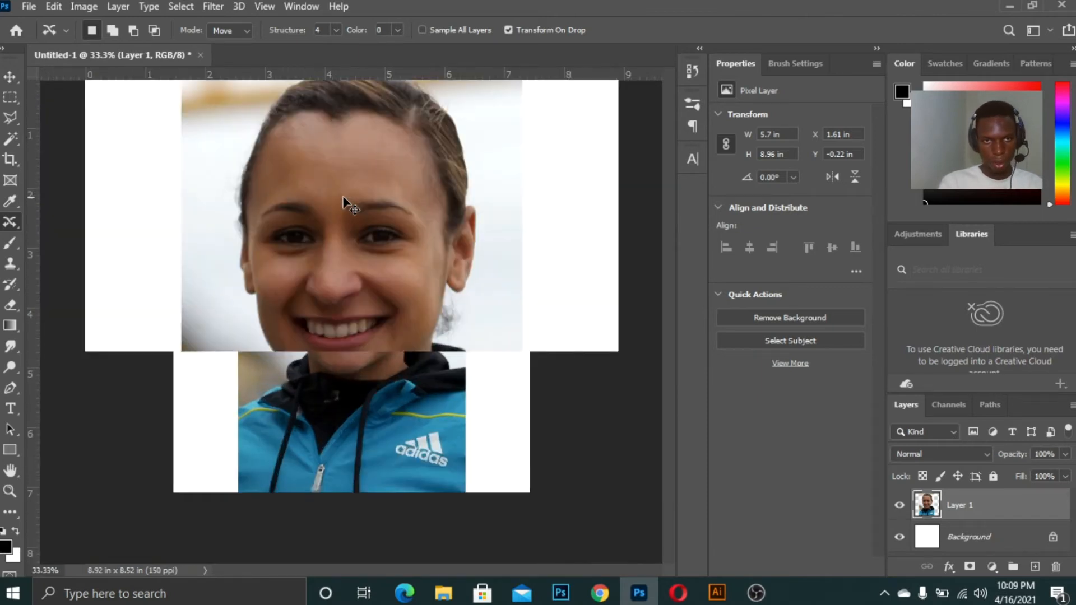
pyautogui.hotkey('ctrl', '-')
pyautogui.moveTo(286, 174)
pyautogui.mouseDown()
pyautogui.moveTo(334, 204)
pyautogui.moveTo(312, 215)
pyautogui.moveTo(307, 201)
pyautogui.moveTo(338, 194)
pyautogui.mouseUp()
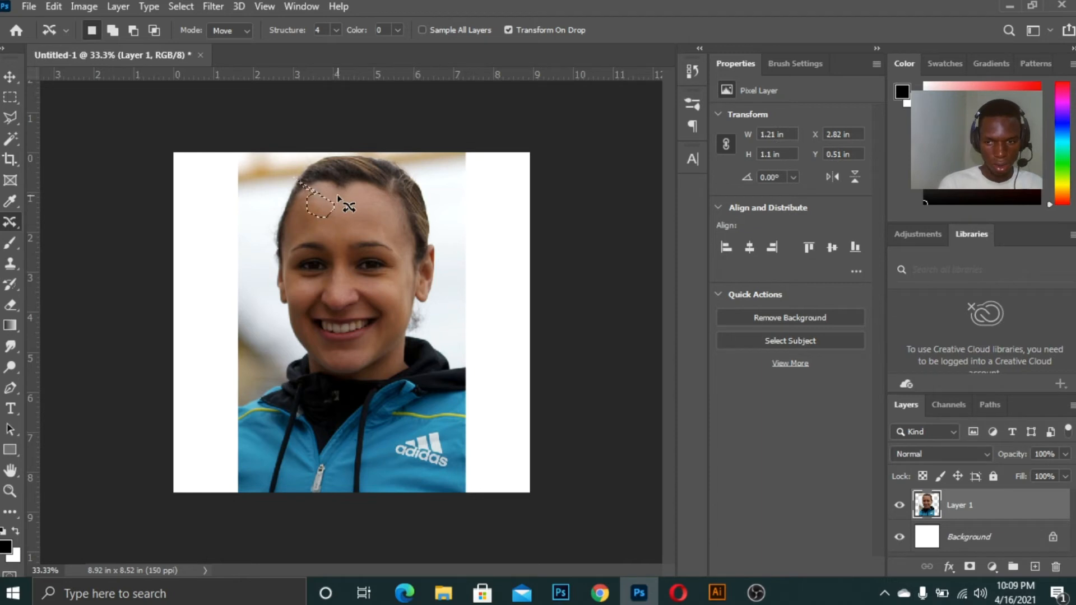
pyautogui.hotkey('ctrl', '+')
pyautogui.hotkey('ctrl', 'd')
pyautogui.moveTo(319, 140)
pyautogui.mouseDown()
pyautogui.moveTo(311, 165)
pyautogui.moveTo(324, 154)
pyautogui.moveTo(317, 141)
pyautogui.moveTo(365, 141)
pyautogui.moveTo(330, 161)
pyautogui.moveTo(331, 142)
pyautogui.moveTo(393, 147)
pyautogui.moveTo(489, 177)
pyautogui.moveTo(551, 229)
pyautogui.moveTo(571, 284)
pyautogui.moveTo(624, 221)
pyautogui.mouseUp()
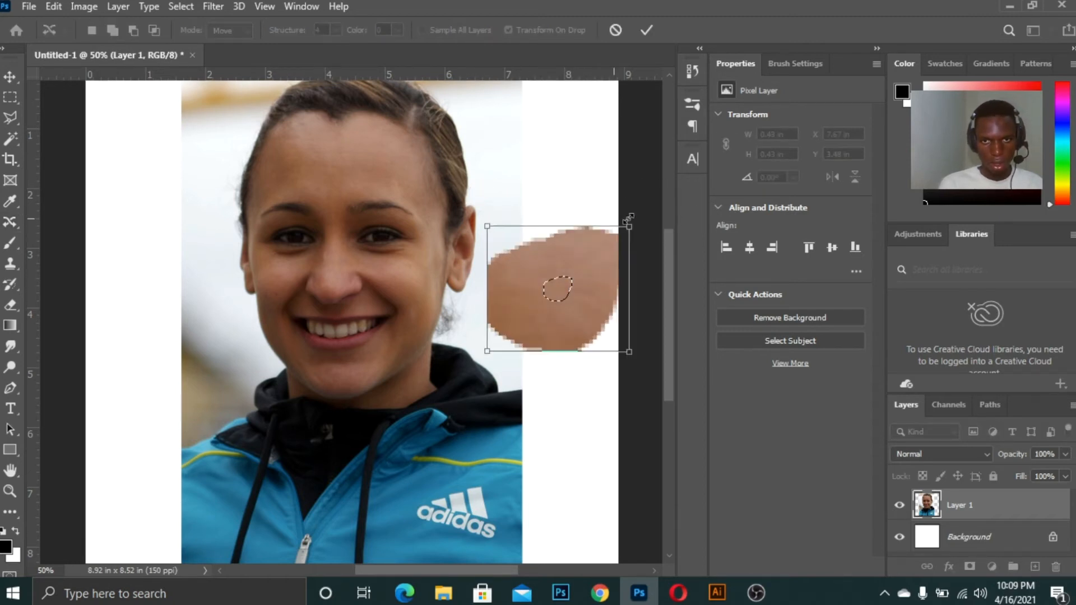
pyautogui.press('Escape')
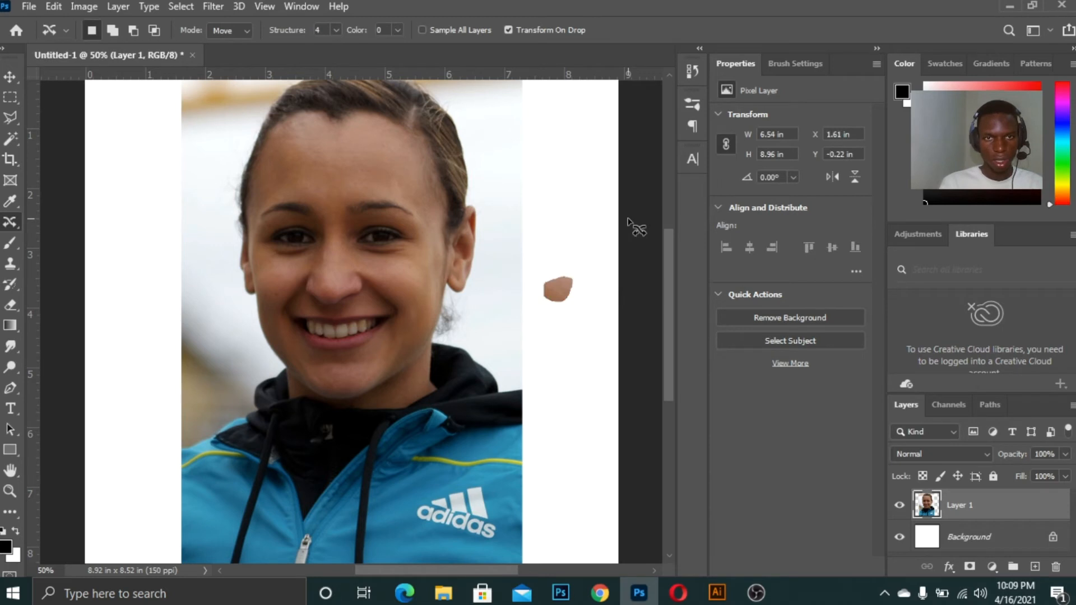
# Undo the content-aware move onto the background
pyautogui.click(6, 77)
pyautogui.click(587, 265)
pyautogui.hotkey('ctrl', 'z')
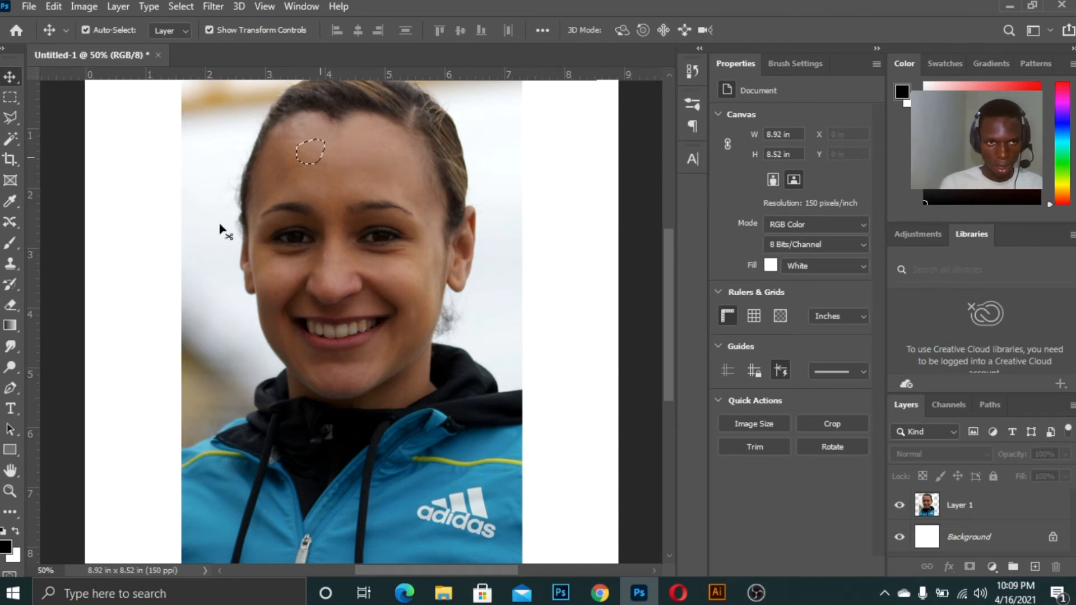
# Select Layer 1 and try shifting a forehead selection sideways with the Content-Aware Move tool, then cancel and deselect
pyautogui.press('j')
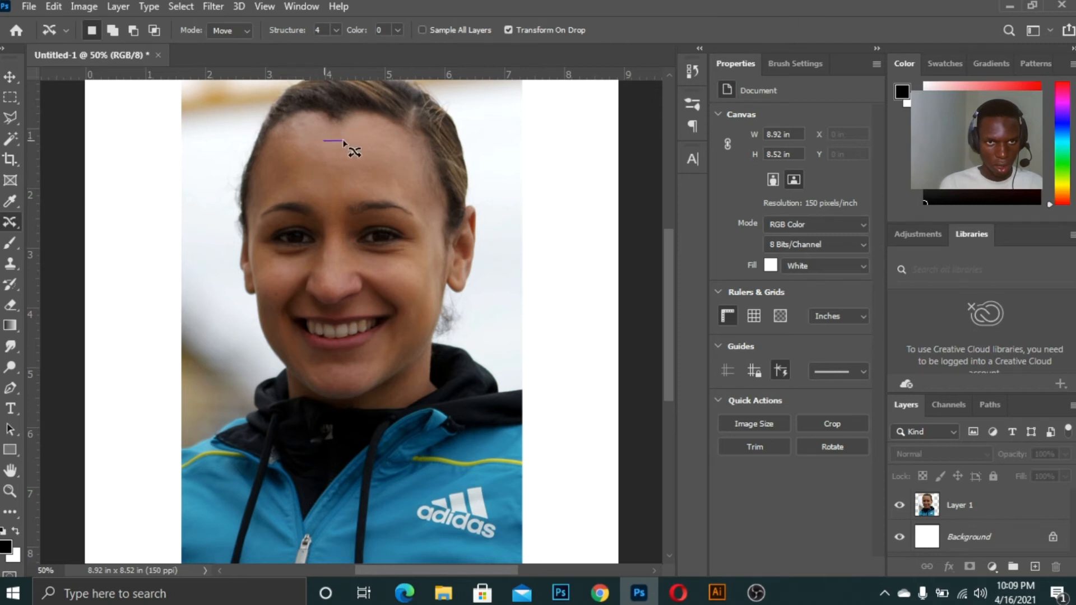
pyautogui.moveTo(320, 144)
pyautogui.mouseDown()
pyautogui.moveTo(324, 172)
pyautogui.moveTo(351, 164)
pyautogui.moveTo(343, 144)
pyautogui.mouseUp()
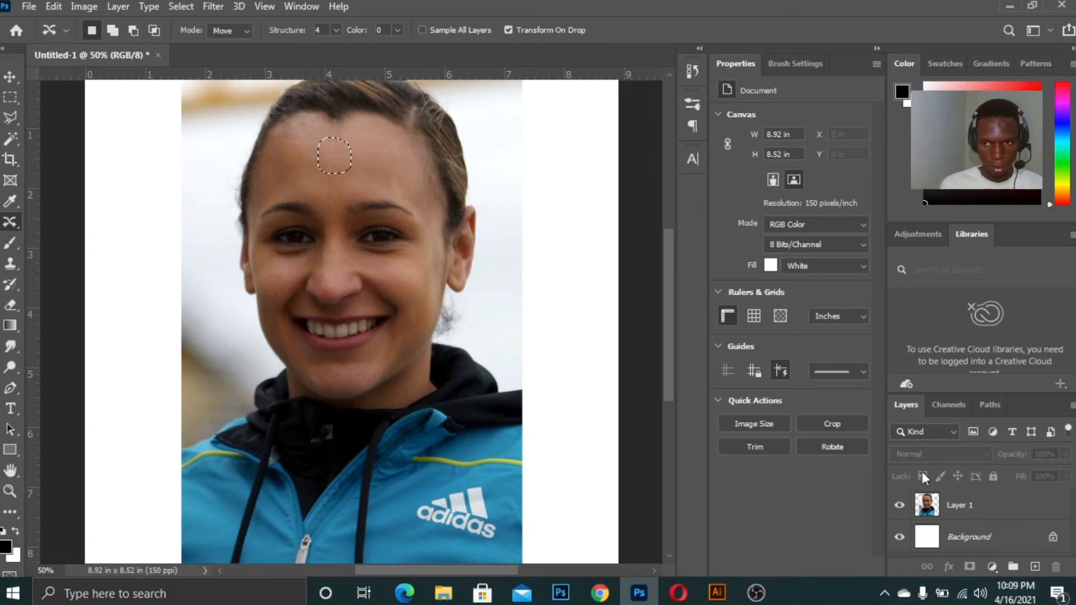
pyautogui.click(931, 513)
pyautogui.moveTo(357, 158); pyautogui.dragTo(402, 164)
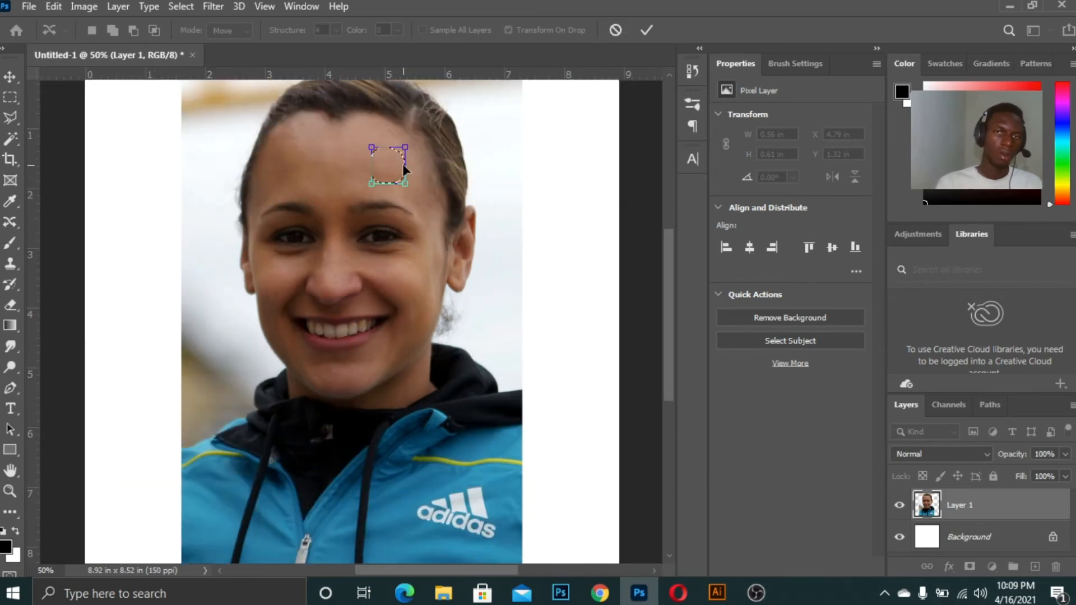
pyautogui.click(617, 30)
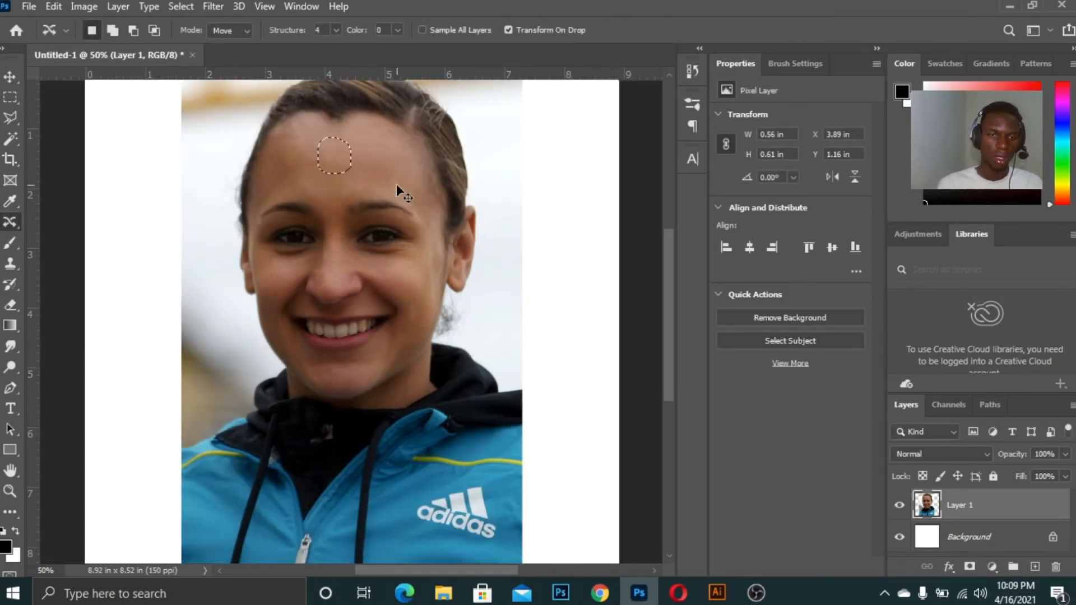
pyautogui.hotkey('ctrl', 'd')
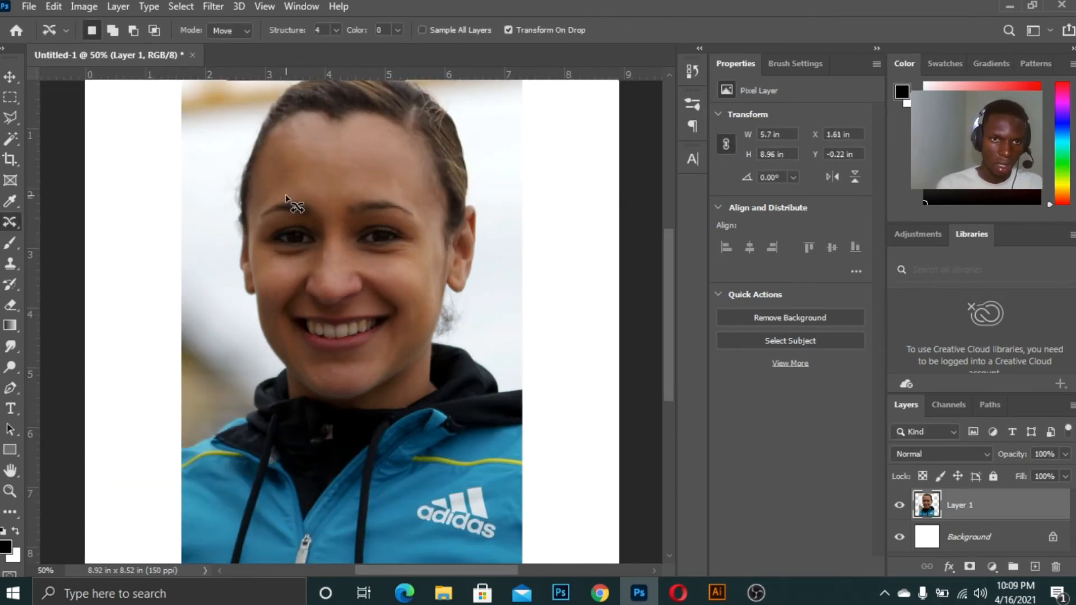
# Move the left eye onto the right eye's position with the Content-Aware Move tool
pyautogui.hotkey('ctrl', '+')
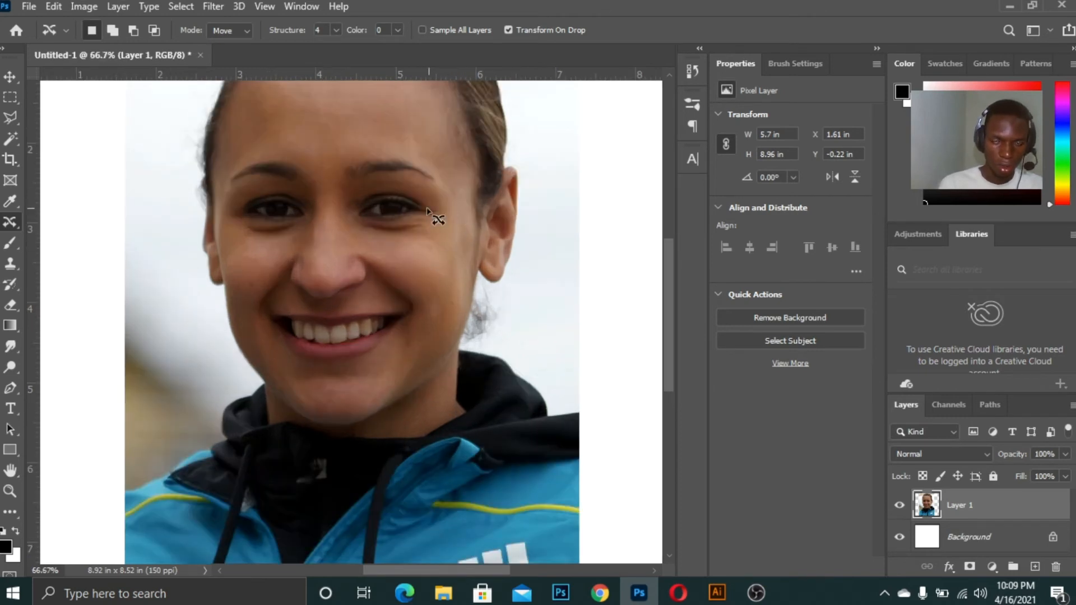
pyautogui.click(11, 76)
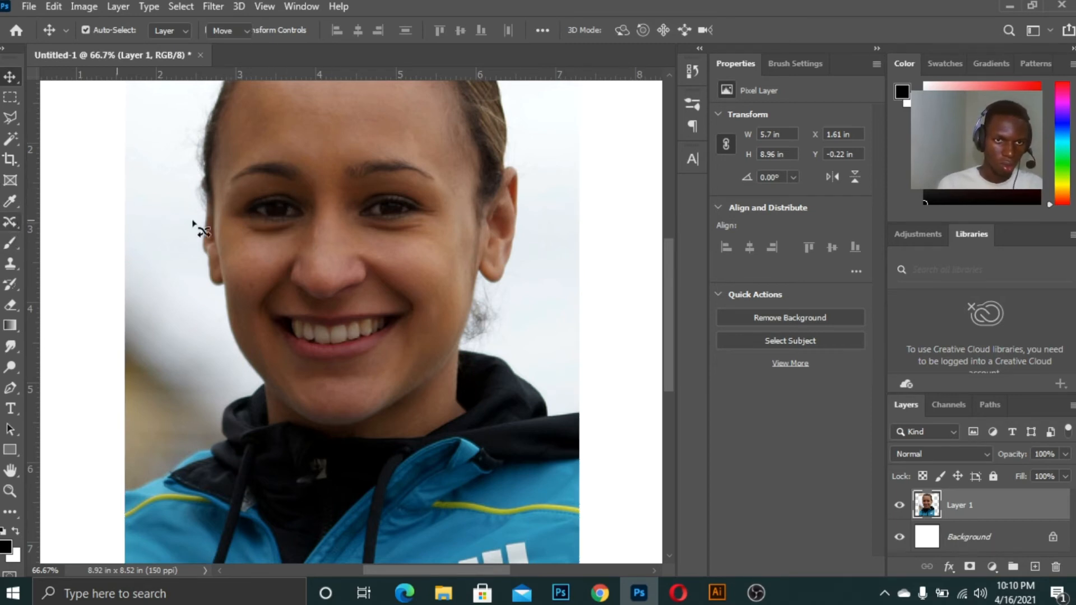
pyautogui.press('j')
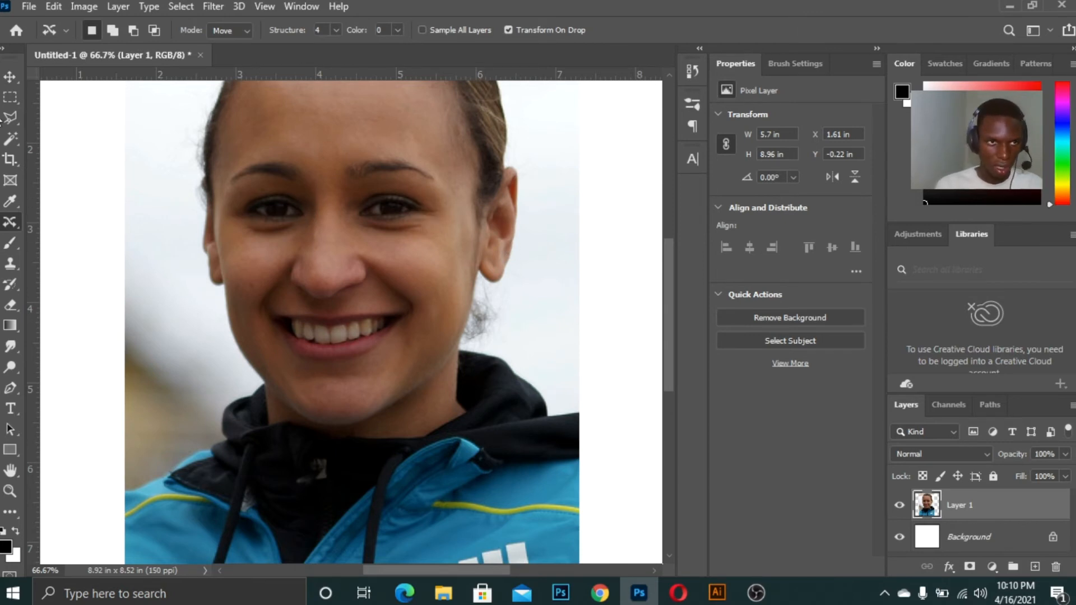
pyautogui.click(10, 77)
pyautogui.hotkey('ctrl', '-')
pyautogui.hotkey('ctrl', '-')
pyautogui.hotkey('ctrl', '-')
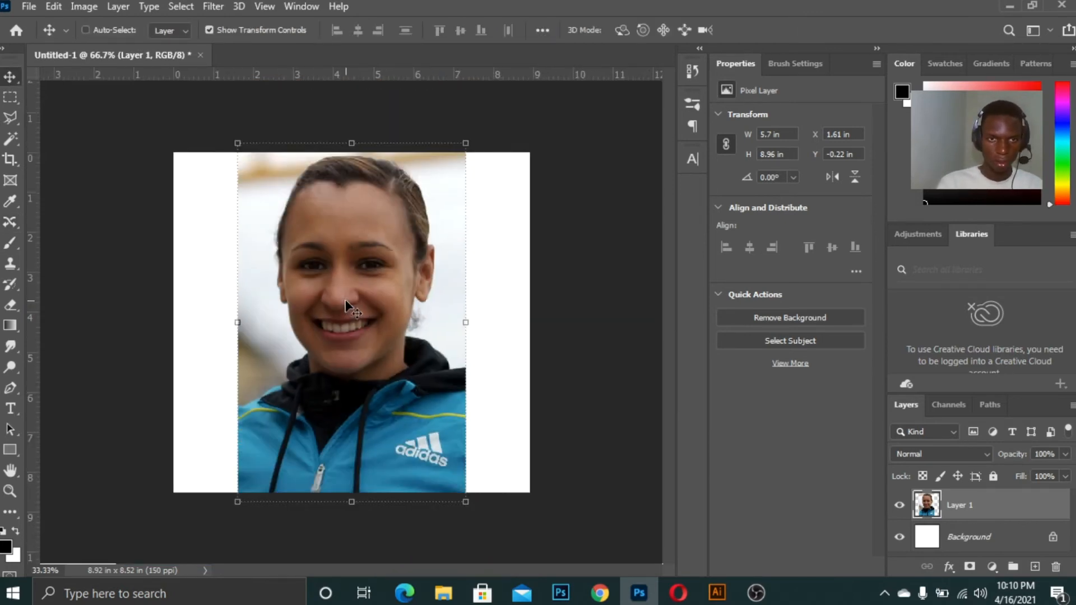
pyautogui.hotkey('ctrl', '+')
pyautogui.hotkey('ctrl', '+')
pyautogui.hotkey('ctrl', '+')
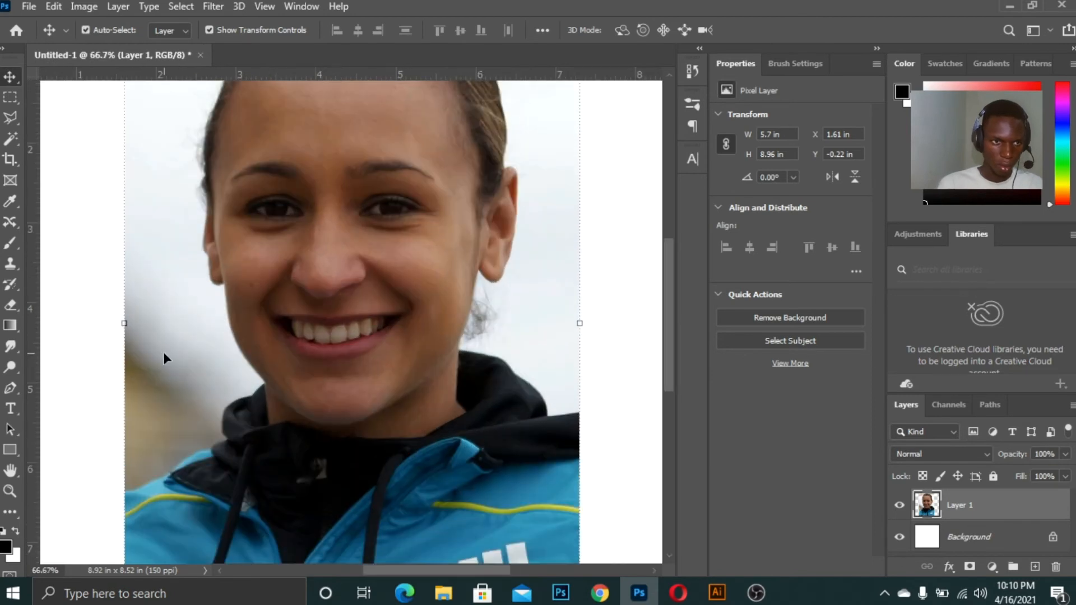
pyautogui.click(10, 222)
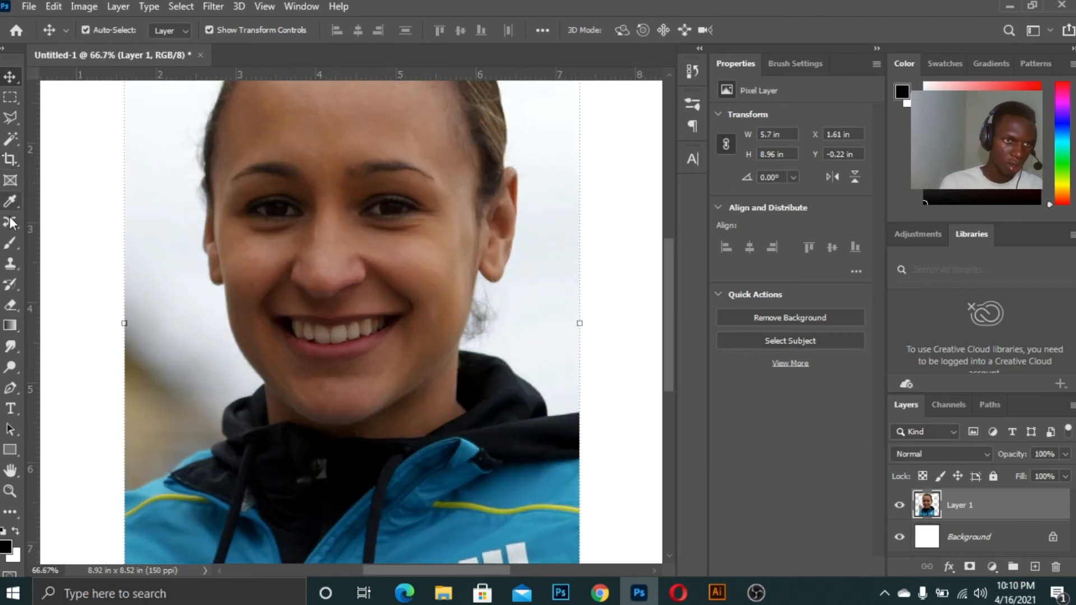
pyautogui.hotkey('ctrl', '+')
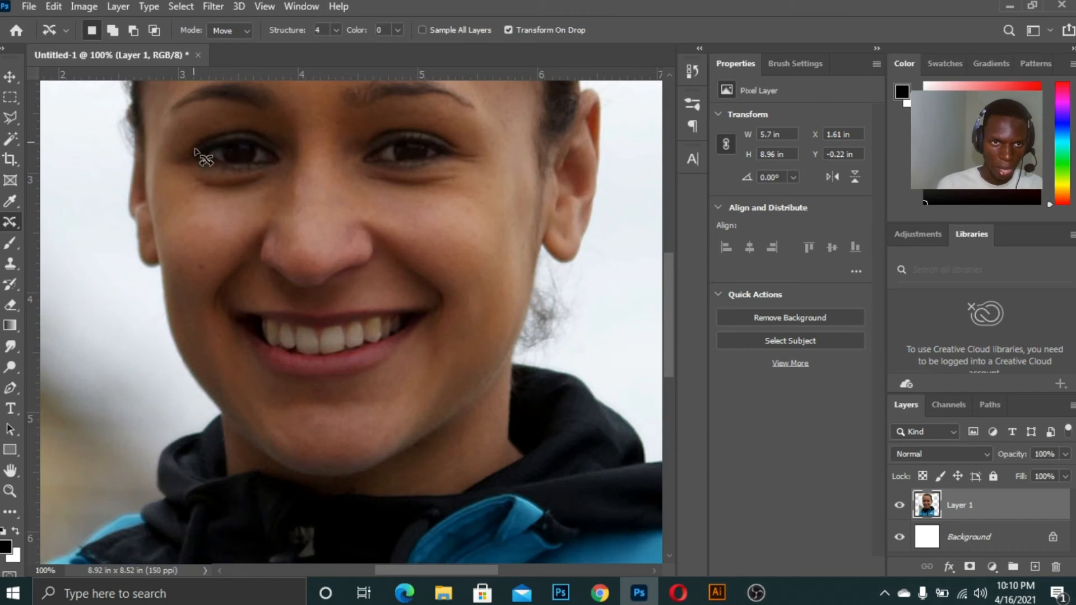
pyautogui.moveTo(197, 160)
pyautogui.mouseDown()
pyautogui.moveTo(277, 166)
pyautogui.moveTo(281, 147)
pyautogui.moveTo(259, 134)
pyautogui.moveTo(210, 141)
pyautogui.moveTo(196, 160)
pyautogui.moveTo(369, 152)
pyautogui.mouseUp()
pyautogui.hotkey('ctrl', '-')
pyautogui.hotkey('ctrl', '+')
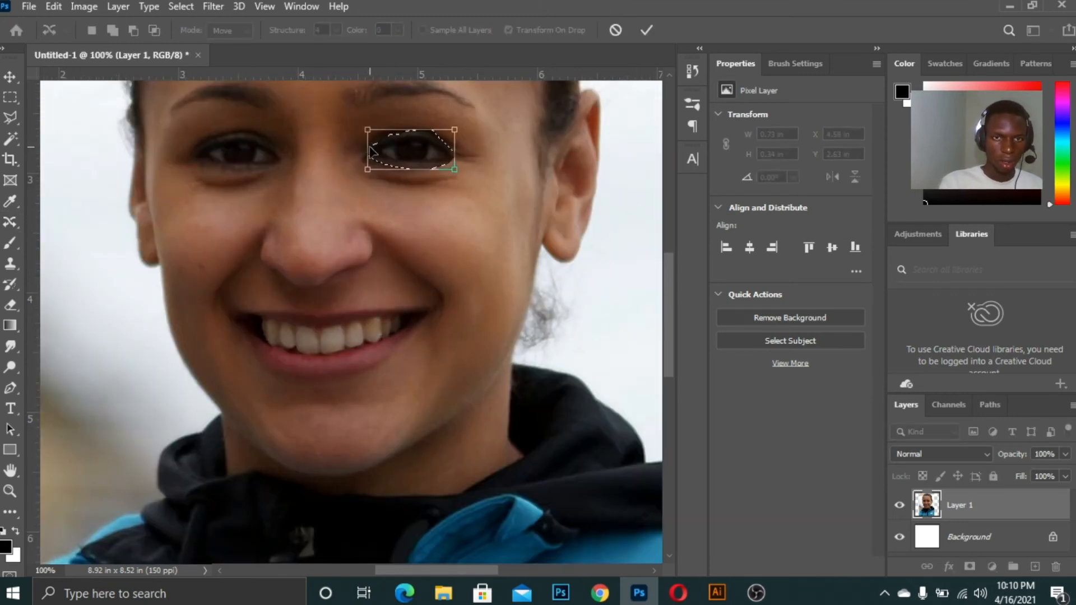
# Flip the moved eye horizontally, commit the move and deselect
pyautogui.rightClick(409, 146)
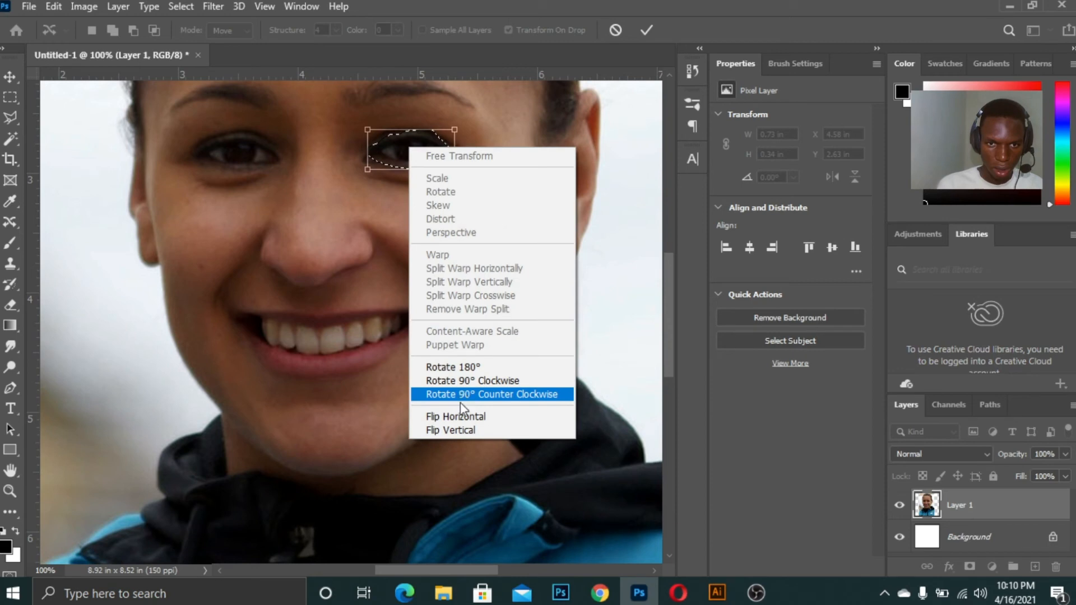
pyautogui.click(497, 421)
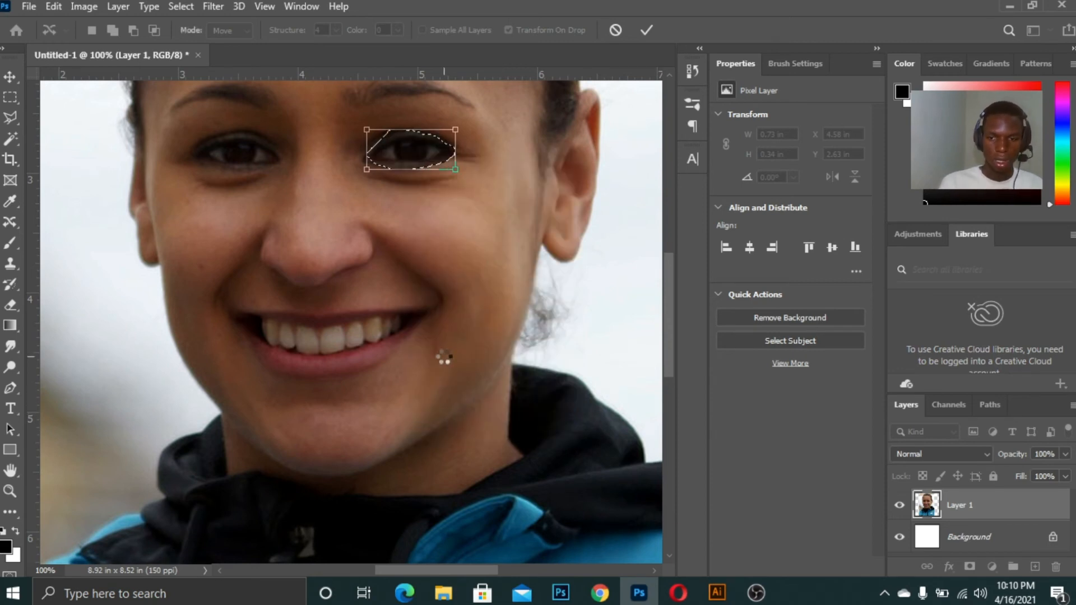
pyautogui.press('Return')
pyautogui.hotkey('ctrl', '-')
pyautogui.hotkey('ctrl', 'd')
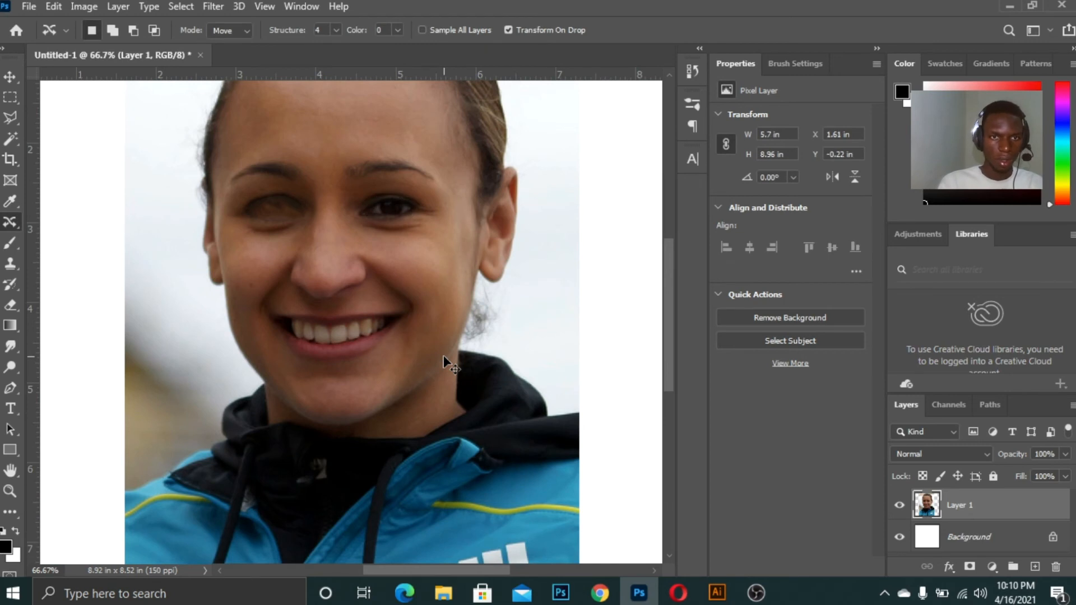
# Inspect the face after the eye move at several zoom levels
pyautogui.hotkey('ctrl', '-')
pyautogui.hotkey('ctrl', '+')
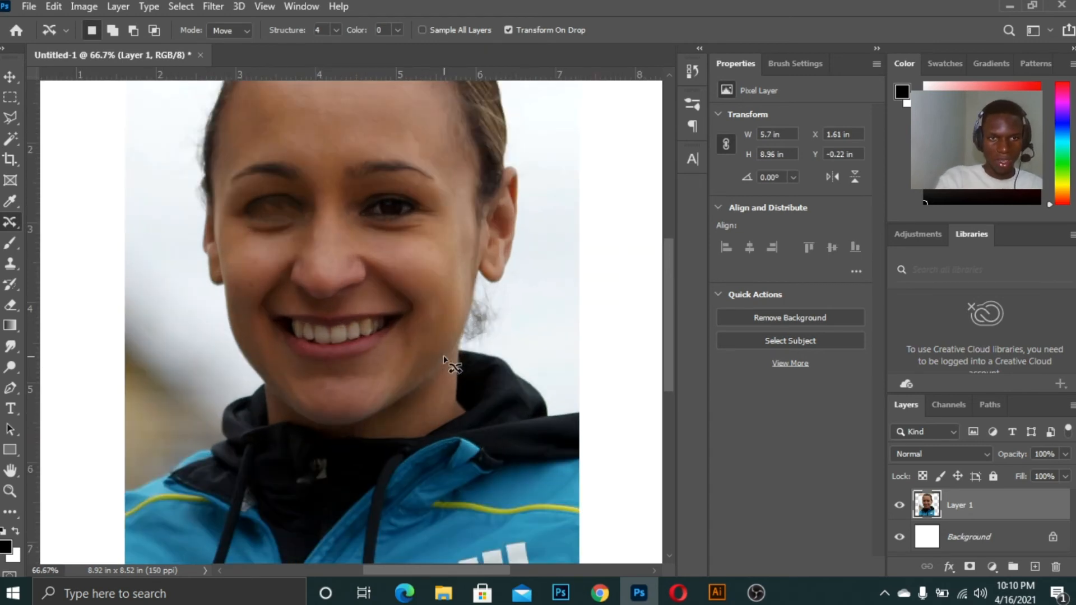
pyautogui.hotkey('ctrl', '+')
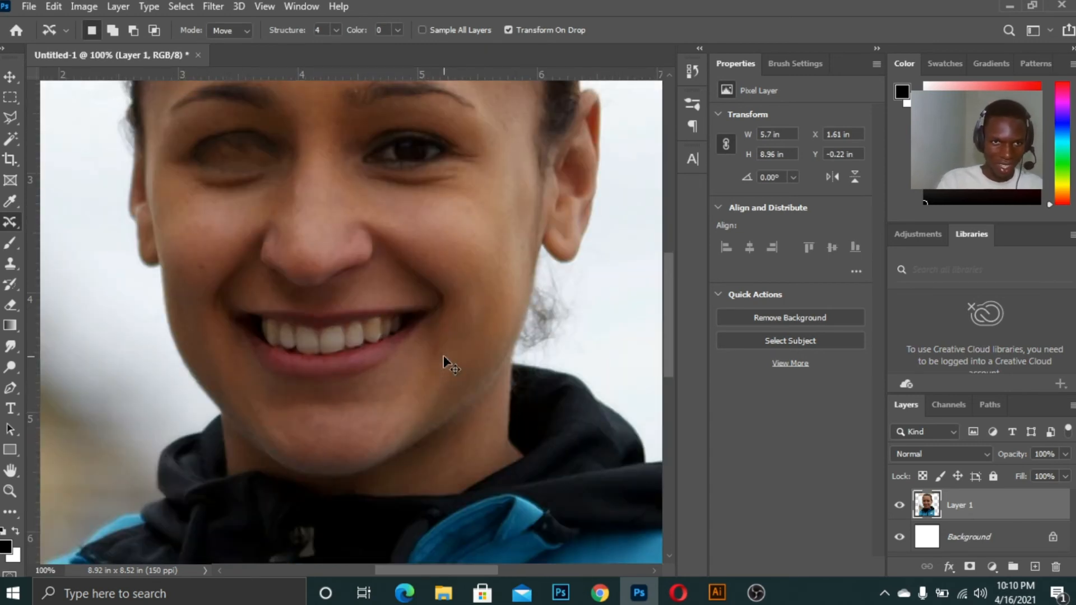
pyautogui.hotkey('ctrl', '-')
pyautogui.hotkey('ctrl', '-')
pyautogui.hotkey('ctrl', '-')
pyautogui.hotkey('ctrl', '-')
pyautogui.hotkey('ctrl', '+')
pyautogui.hotkey('ctrl', '+')
pyautogui.hotkey('ctrl', '+')
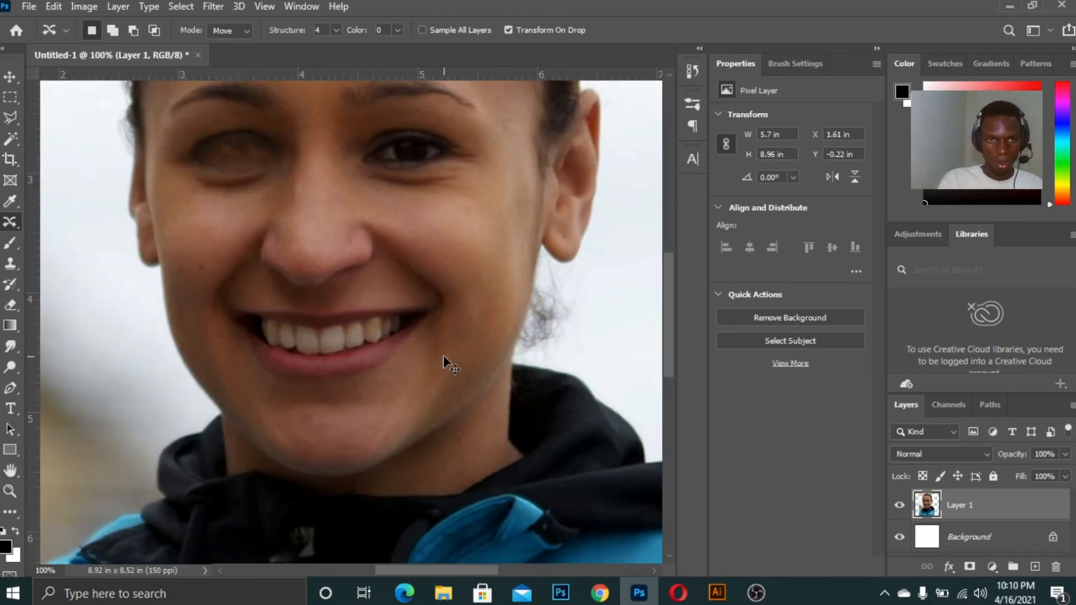
pyautogui.hotkey('ctrl', '0')
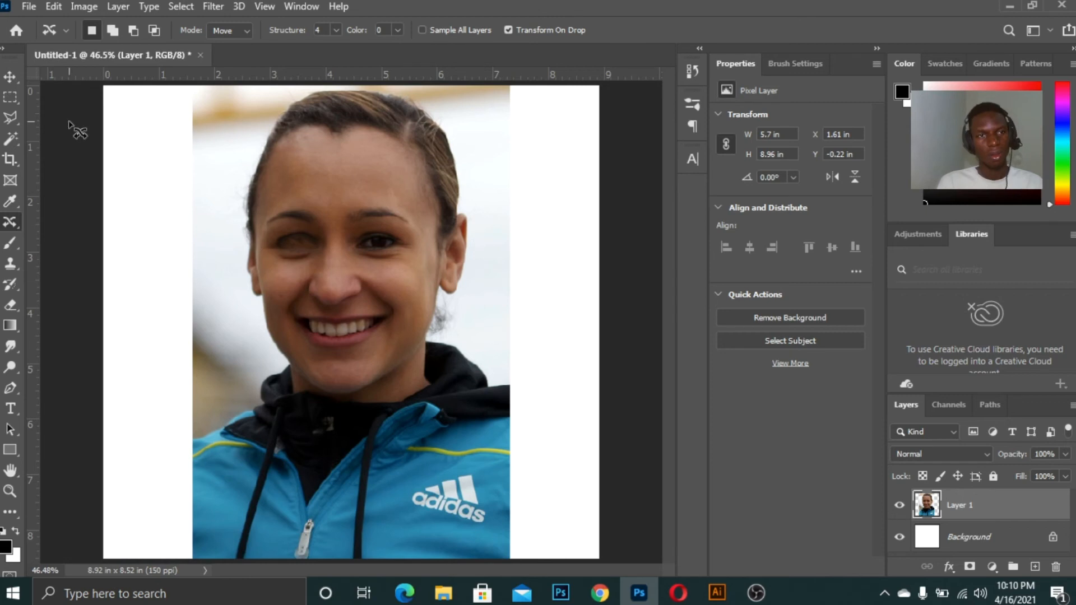
# Switch to the Move tool and clear the selection
pyautogui.click(12, 81)
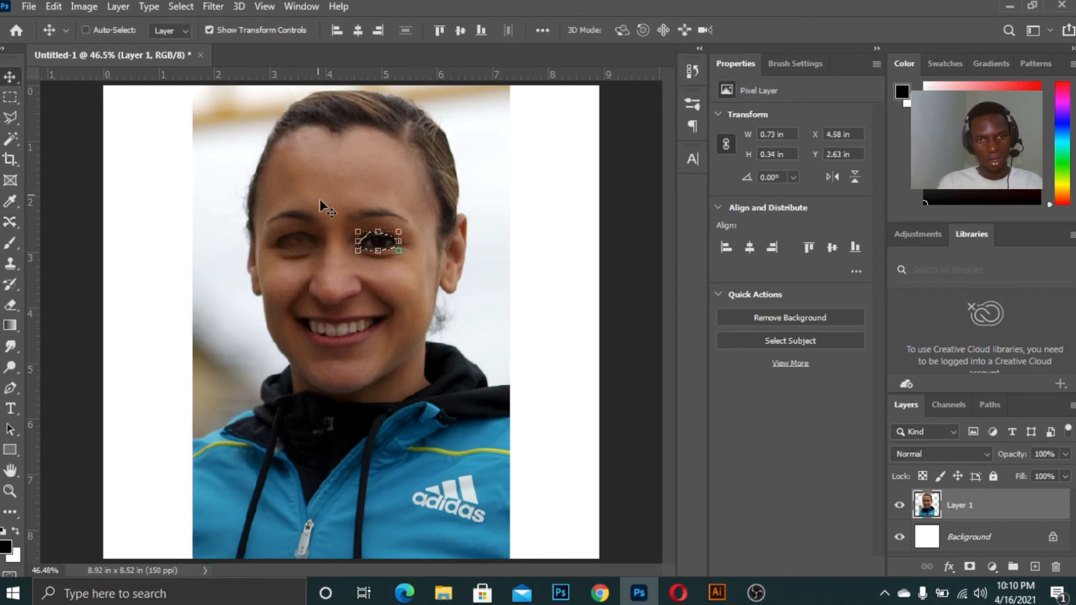
pyautogui.hotkey('ctrl', '+')
pyautogui.hotkey('ctrl', 'd')
pyautogui.hotkey('ctrl', '+')
pyautogui.hotkey('ctrl', '+')
pyautogui.hotkey('ctrl', '-')
pyautogui.hotkey('ctrl', '-')
pyautogui.hotkey('ctrl', '-')
pyautogui.hotkey('ctrl', '+')
pyautogui.hotkey('ctrl', '+')
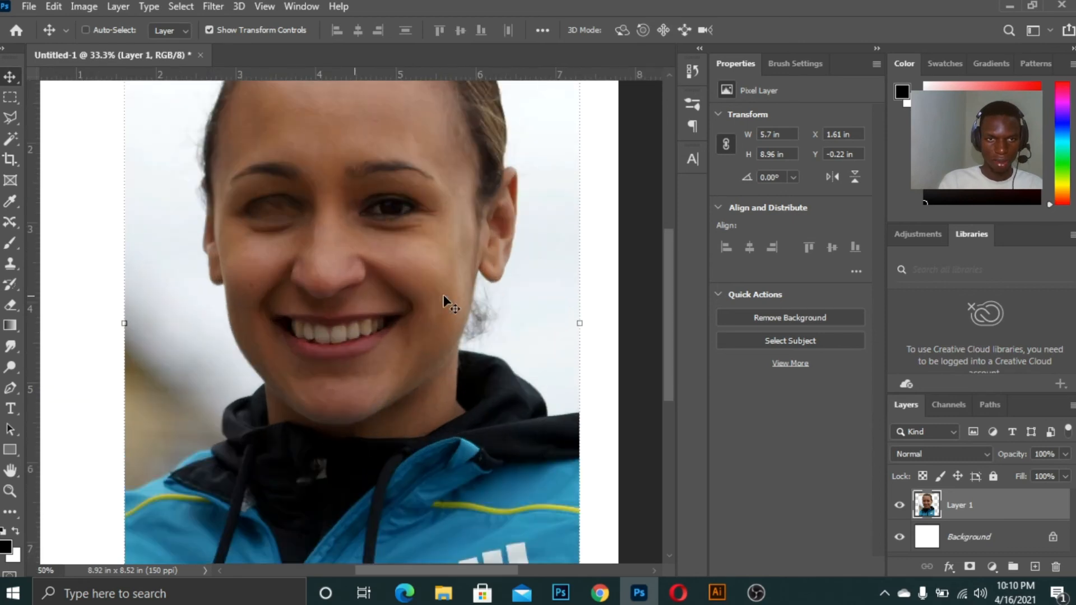
# Undo the Content-Aware Move of the eye and deselect
pyautogui.hotkey('ctrl', '0')
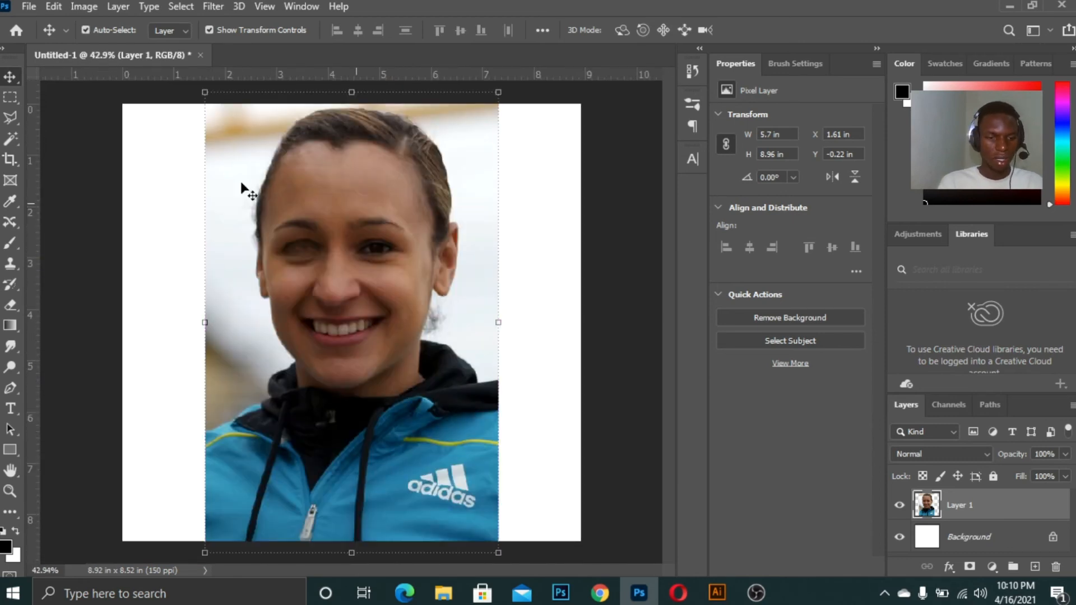
pyautogui.hotkey('ctrl', 'shift', 'd')
pyautogui.keyDown('ctrl'); pyautogui.click(75, 281); pyautogui.keyUp('ctrl')
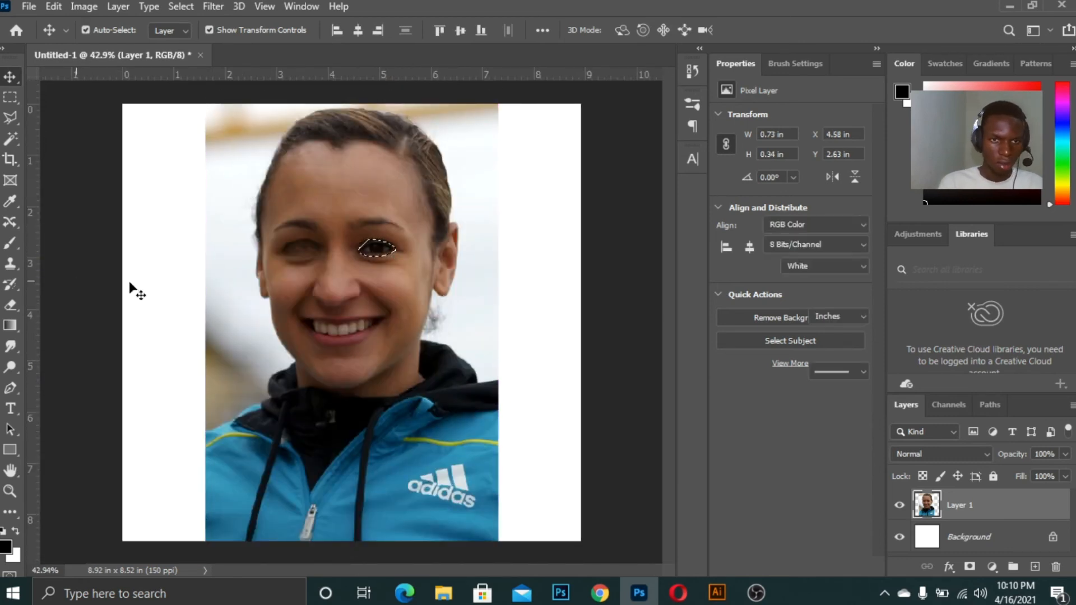
pyautogui.hotkey('ctrl', 'z')
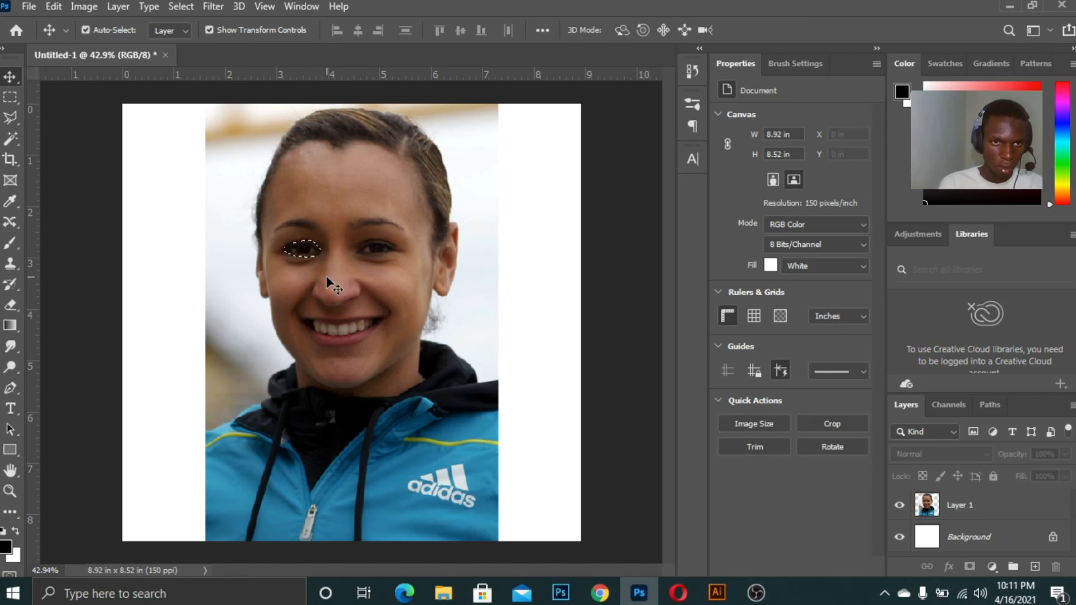
pyautogui.hotkey('ctrl', 'd')
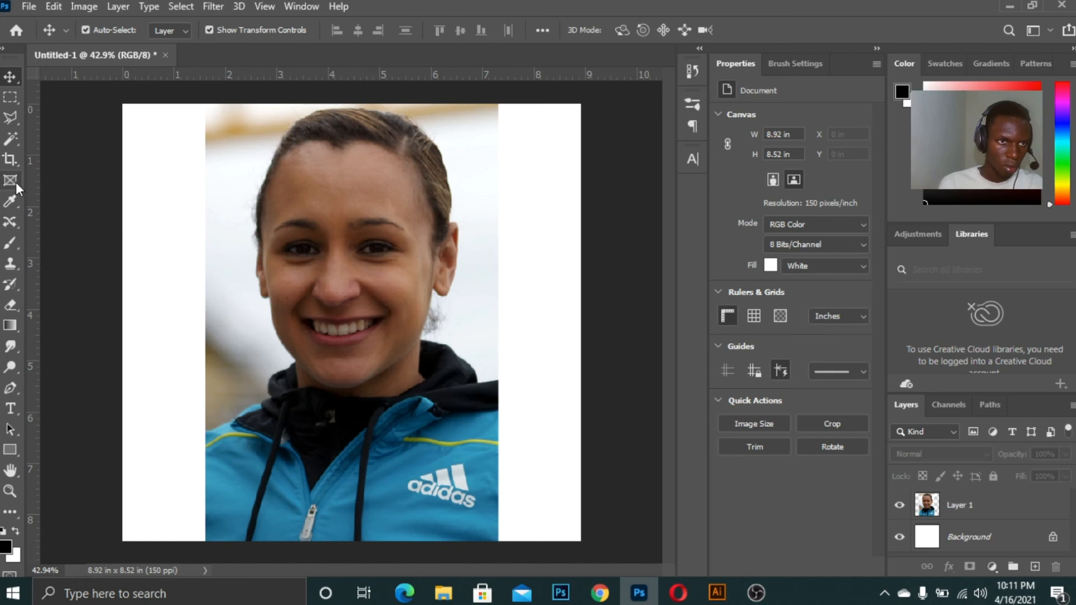
# Pick the Red Eye tool, select Layer 1 and apply it over the eye on the right
pyautogui.click(9, 222)
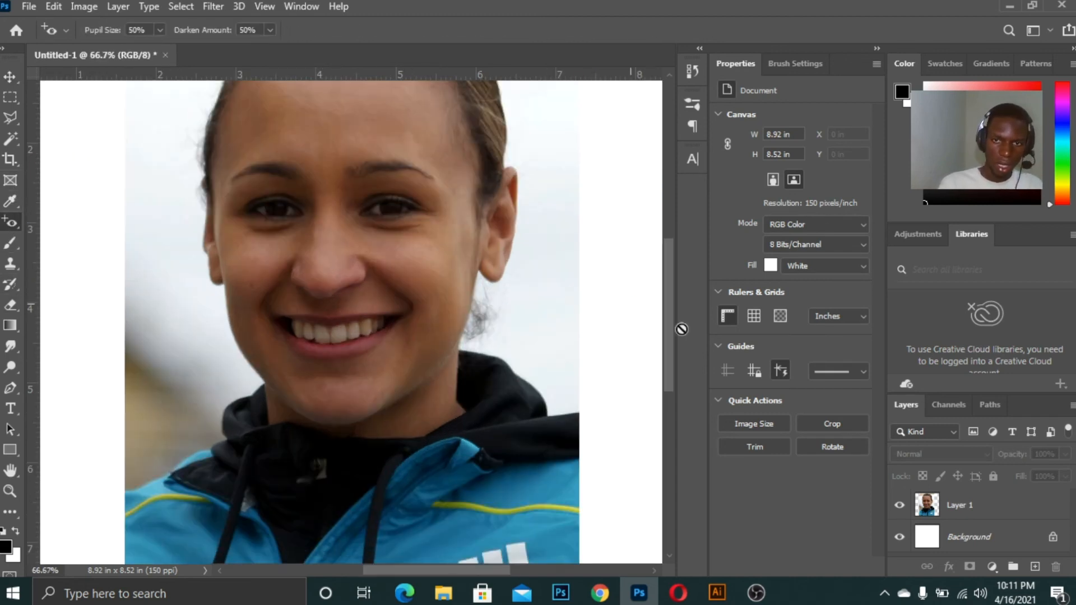
pyautogui.moveTo(667, 348); pyautogui.dragTo(668, 289)
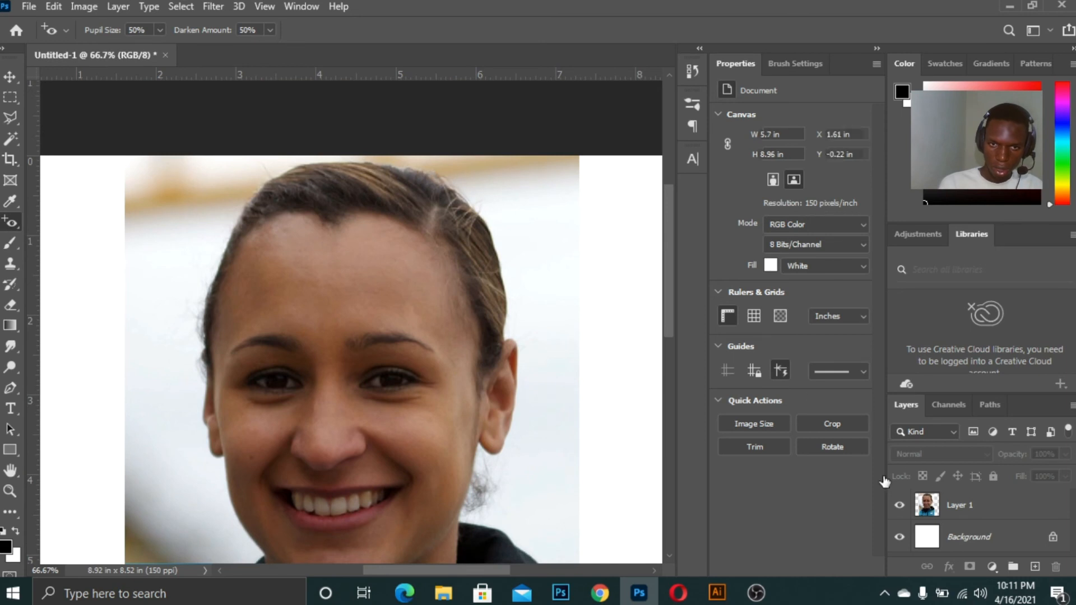
pyautogui.click(928, 502)
pyautogui.hotkey('ctrl', '+')
pyautogui.hotkey('ctrl', '+')
pyautogui.hotkey('ctrl', '+')
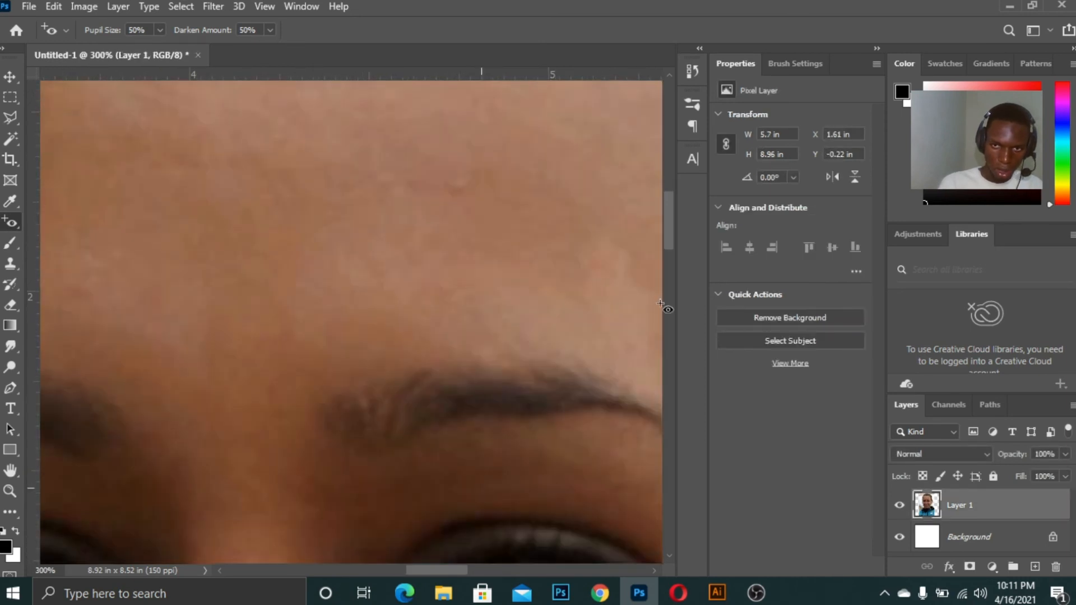
pyautogui.moveTo(666, 228); pyautogui.dragTo(666, 254)
pyautogui.moveTo(455, 565); pyautogui.dragTo(470, 564)
pyautogui.moveTo(242, 316); pyautogui.dragTo(477, 399)
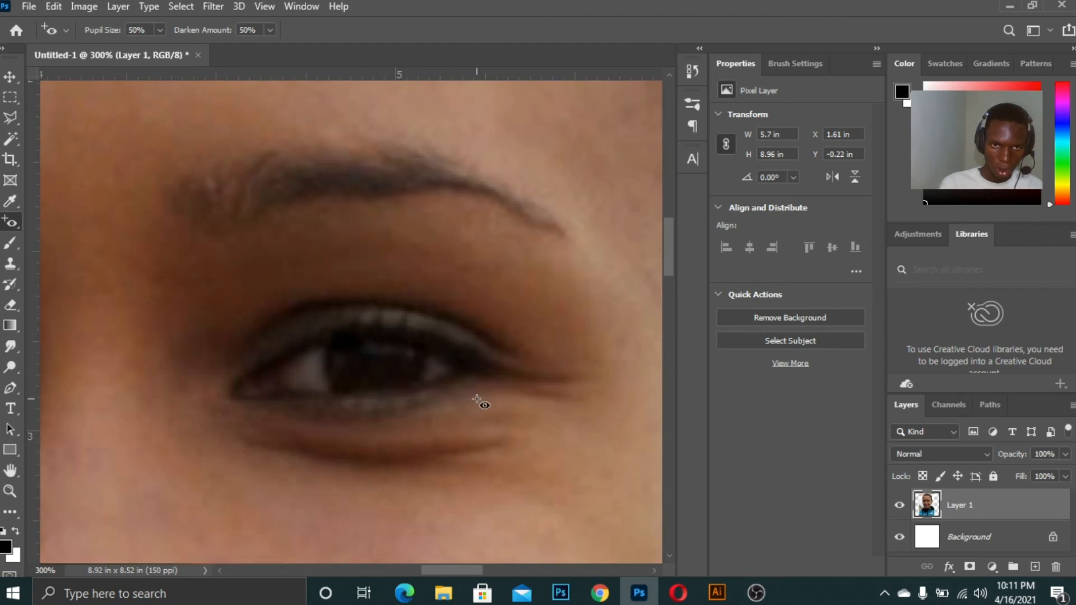
pyautogui.moveTo(251, 301); pyautogui.dragTo(476, 418)
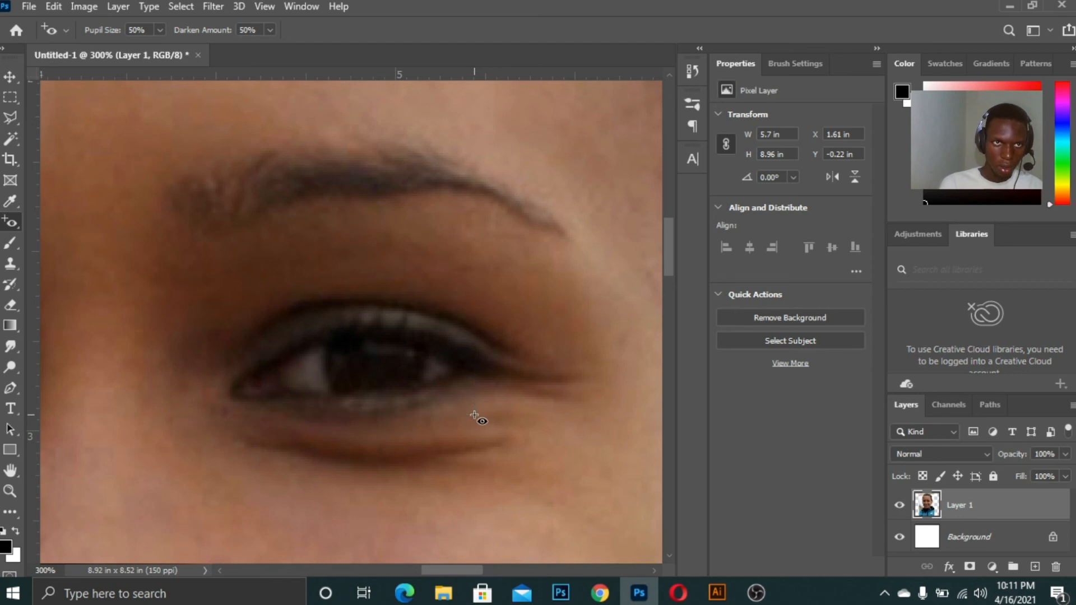
# Set Pupil Size to 76% and Darken Amount to 83%, then reapply the Red Eye tool over that eye
pyautogui.click(177, 48)
pyautogui.click(270, 30)
pyautogui.moveTo(264, 329); pyautogui.dragTo(506, 449)
pyautogui.moveTo(463, 392); pyautogui.dragTo(224, 314)
# Apply the Red Eye tool over both eyes at a smaller zoom
pyautogui.hotkey('ctrl', '-')
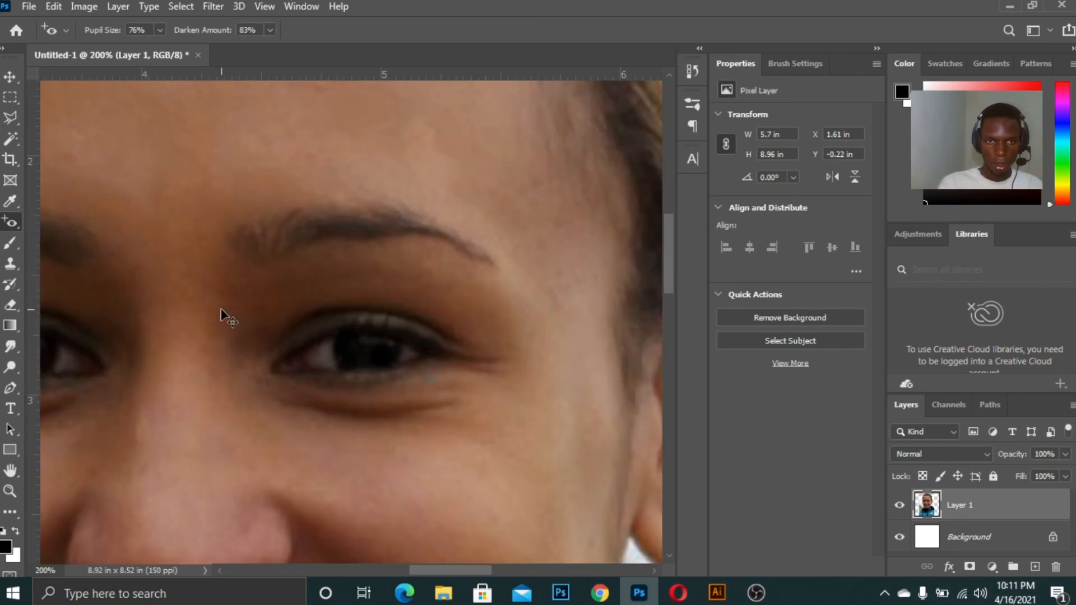
pyautogui.hotkey('ctrl', '-')
pyautogui.moveTo(150, 321); pyautogui.dragTo(232, 358)
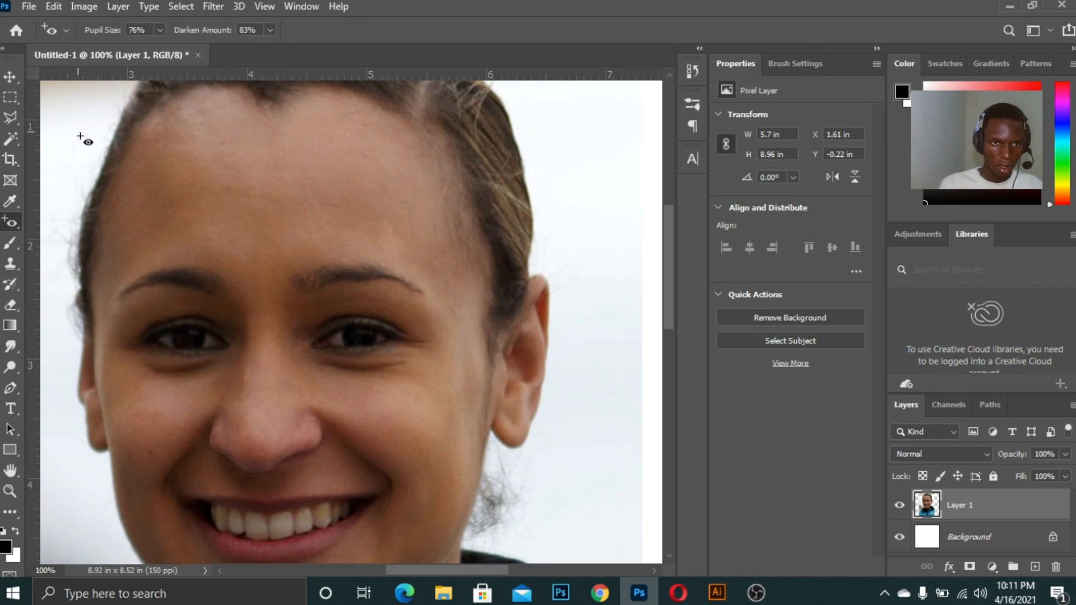
pyautogui.moveTo(144, 318); pyautogui.dragTo(227, 361)
pyautogui.moveTo(311, 322); pyautogui.dragTo(402, 355)
pyautogui.moveTo(311, 315); pyautogui.dragTo(401, 361)
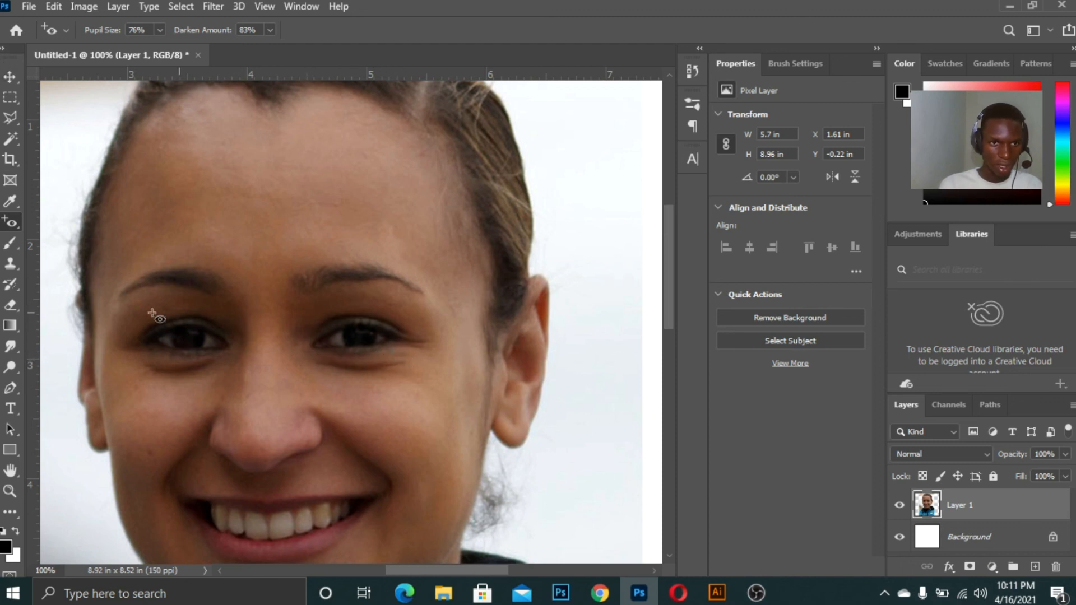
pyautogui.moveTo(139, 323); pyautogui.dragTo(233, 366)
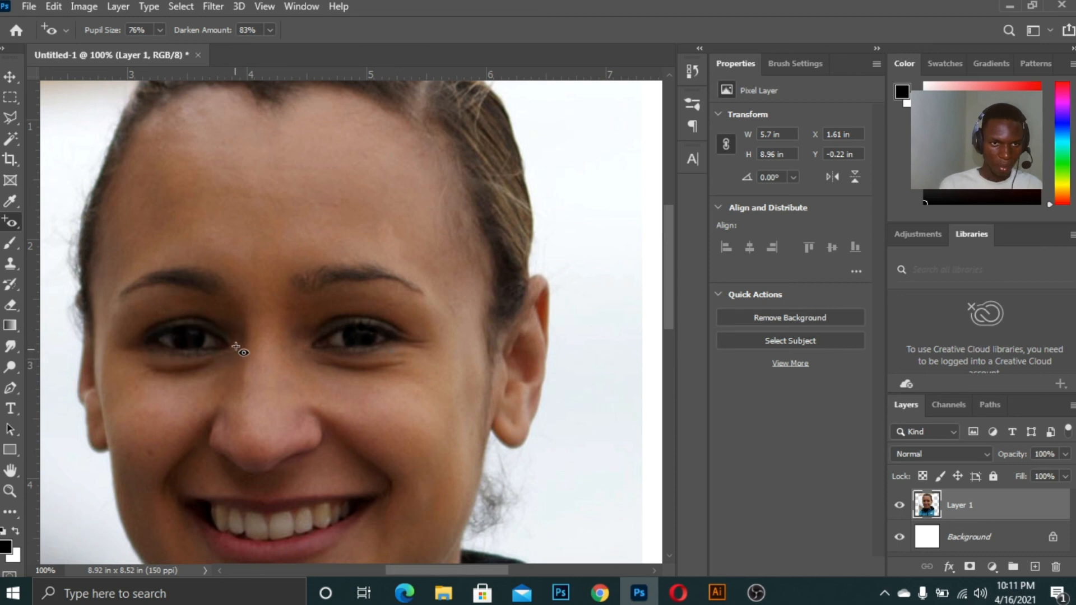
# Inspect the retouched portrait at several zoom levels
pyautogui.hotkey('ctrl', '-')
pyautogui.hotkey('ctrl', '-')
pyautogui.hotkey('ctrl', '-')
pyautogui.hotkey('ctrl', '-')
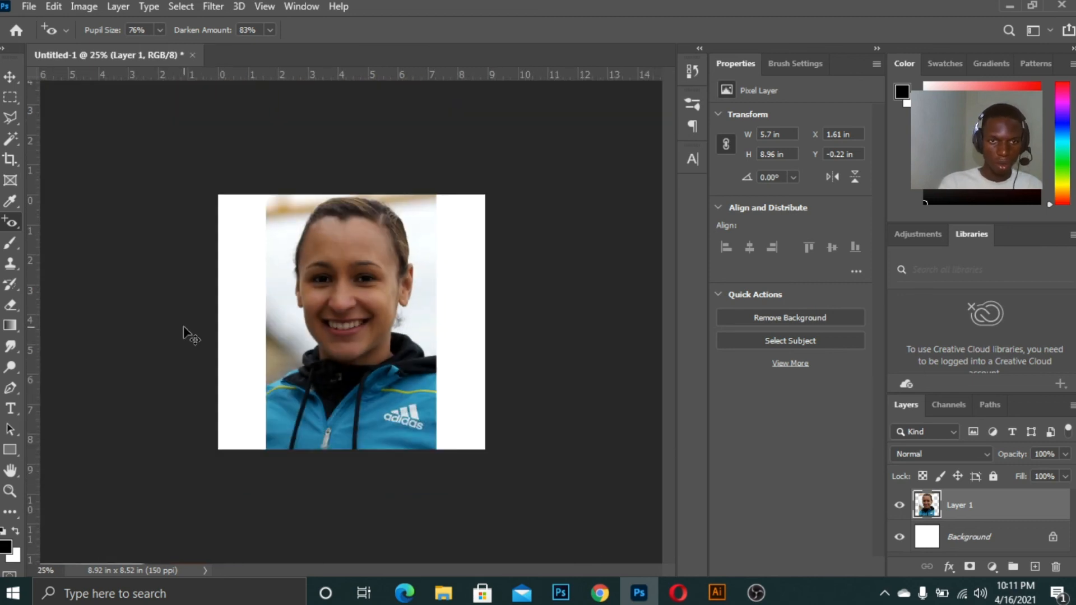
pyautogui.hotkey('ctrl', '+')
pyautogui.hotkey('ctrl', '+')
pyautogui.hotkey('ctrl', '-')
pyautogui.hotkey('ctrl', '+')
pyautogui.hotkey('ctrl', '0')
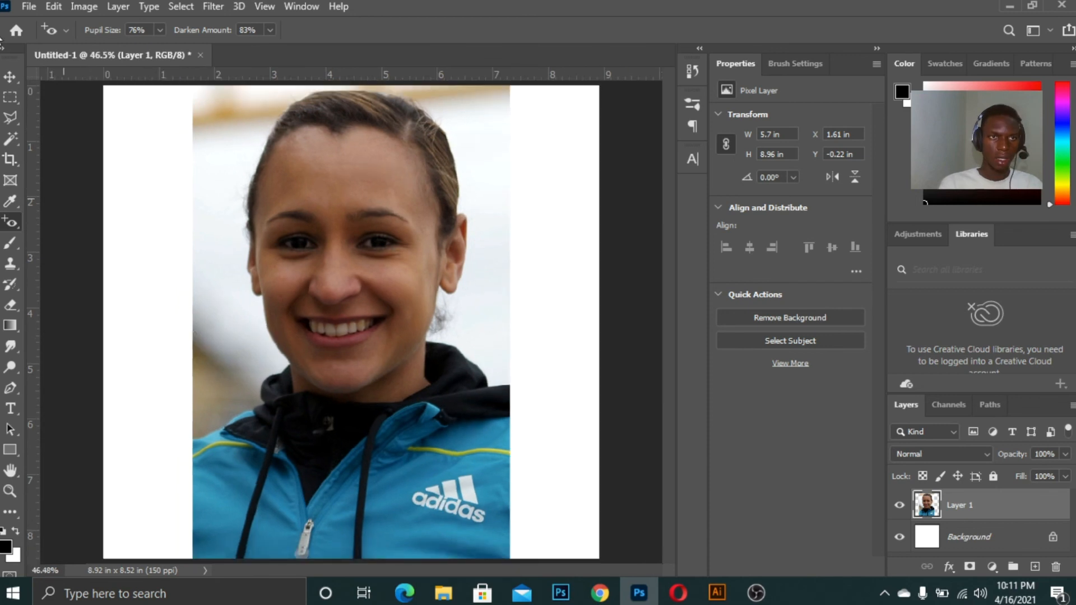
# Switch to the Move tool and delete the portrait layer, leaving only the background
pyautogui.click(10, 76)
pyautogui.click(76, 186)
pyautogui.hotkey('ctrl', '-')
pyautogui.hotkey('ctrl', '-')
pyautogui.hotkey('ctrl', '-')
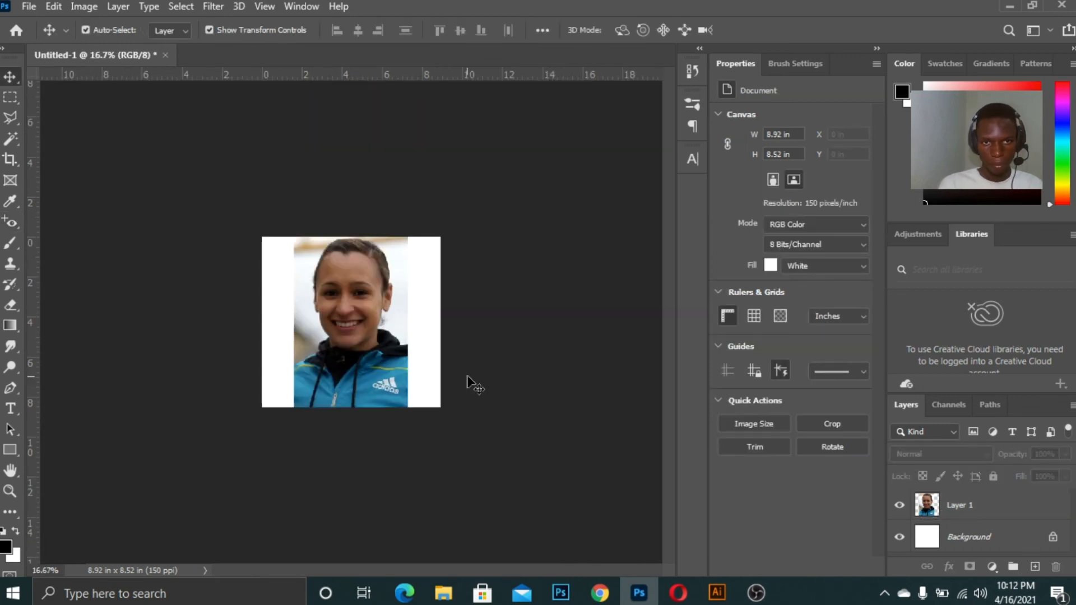
pyautogui.click(356, 324)
pyautogui.press('Delete')
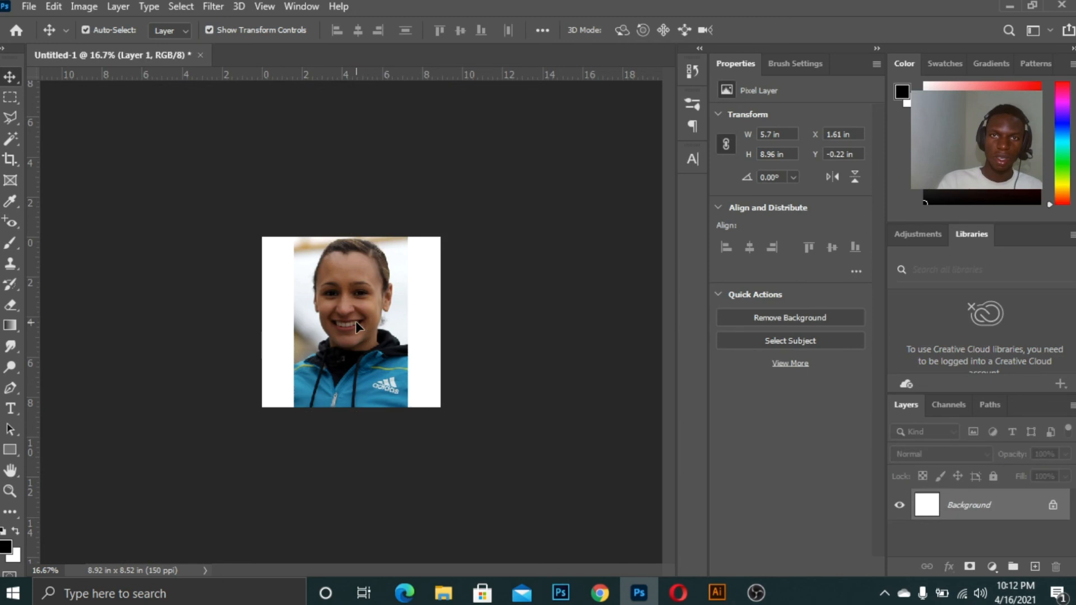
pyautogui.hotkey('ctrl', '+')
pyautogui.hotkey('ctrl', '+')
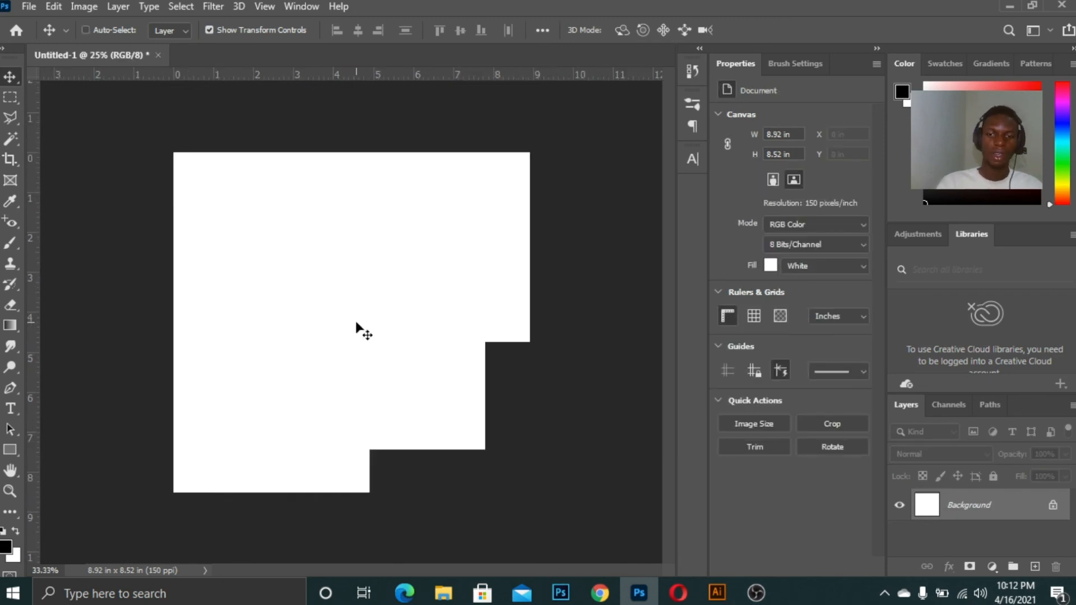